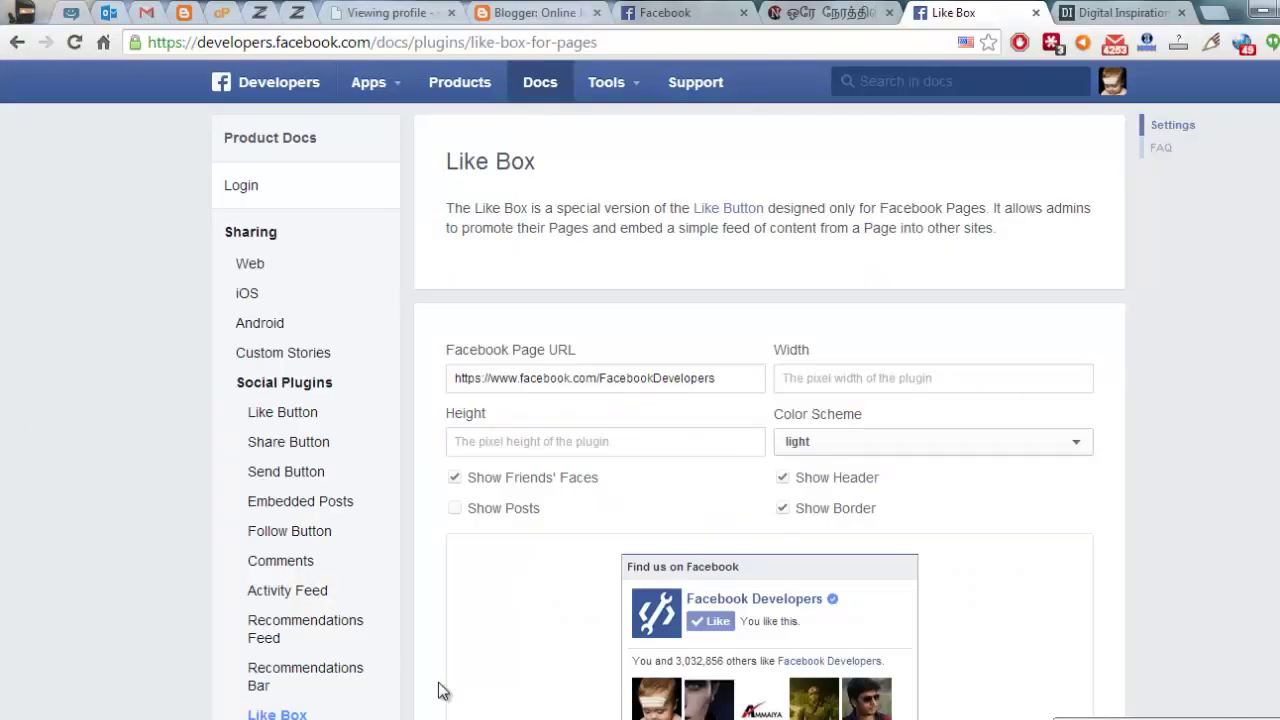
Step: Switch to the Digital Inspiration browser tab to look at its Like Box
left_click(1102, 12)
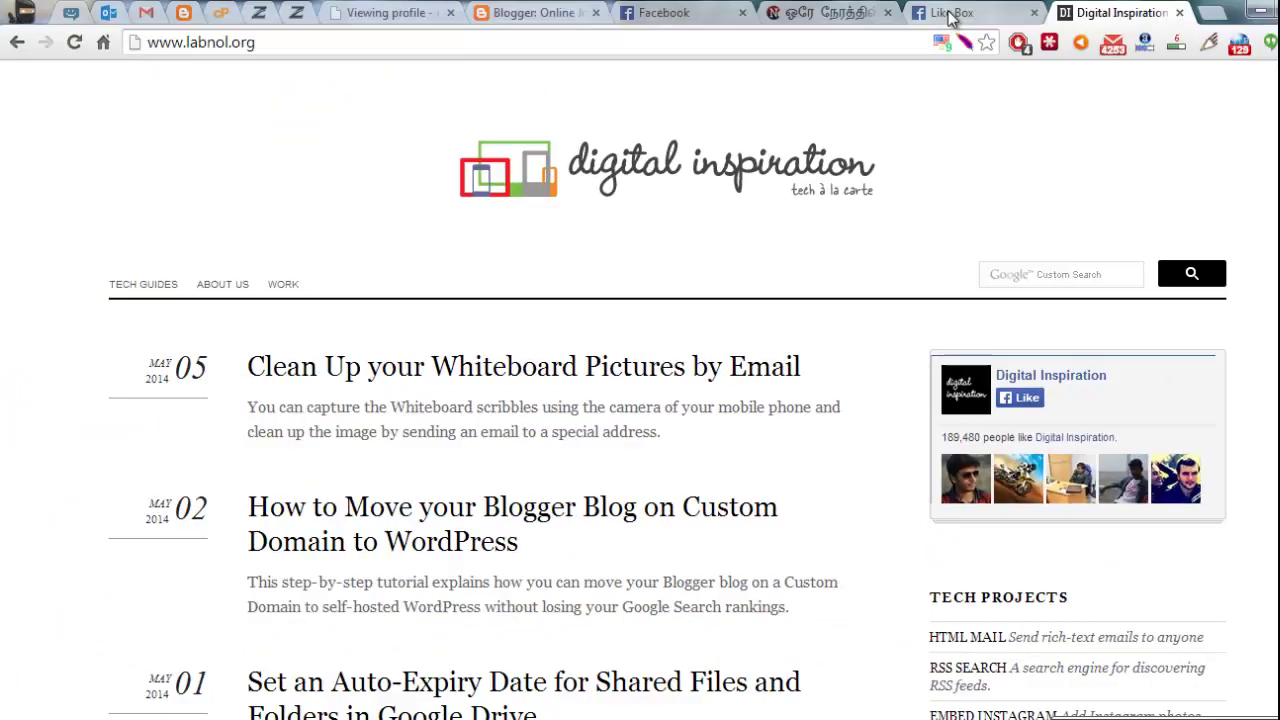
left_click(950, 14)
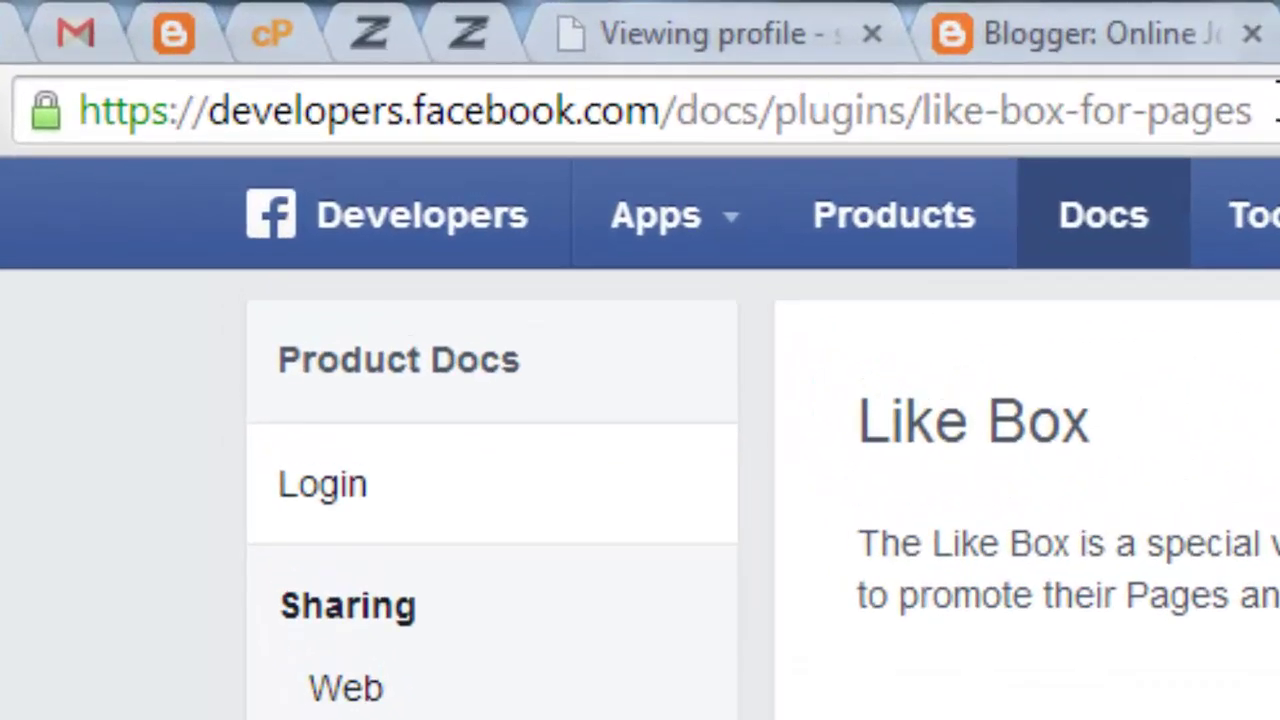
left_click_drag(596, 42, 293, 42)
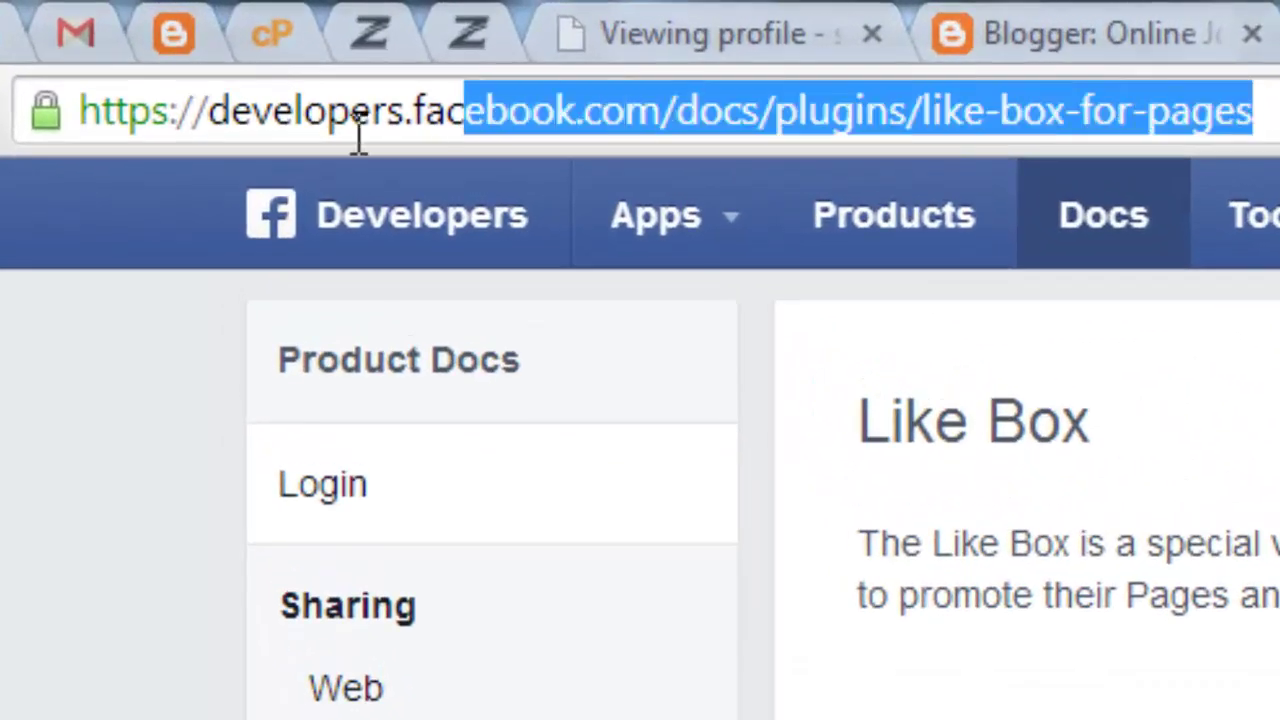
left_click_drag(358, 140, 77, 158)
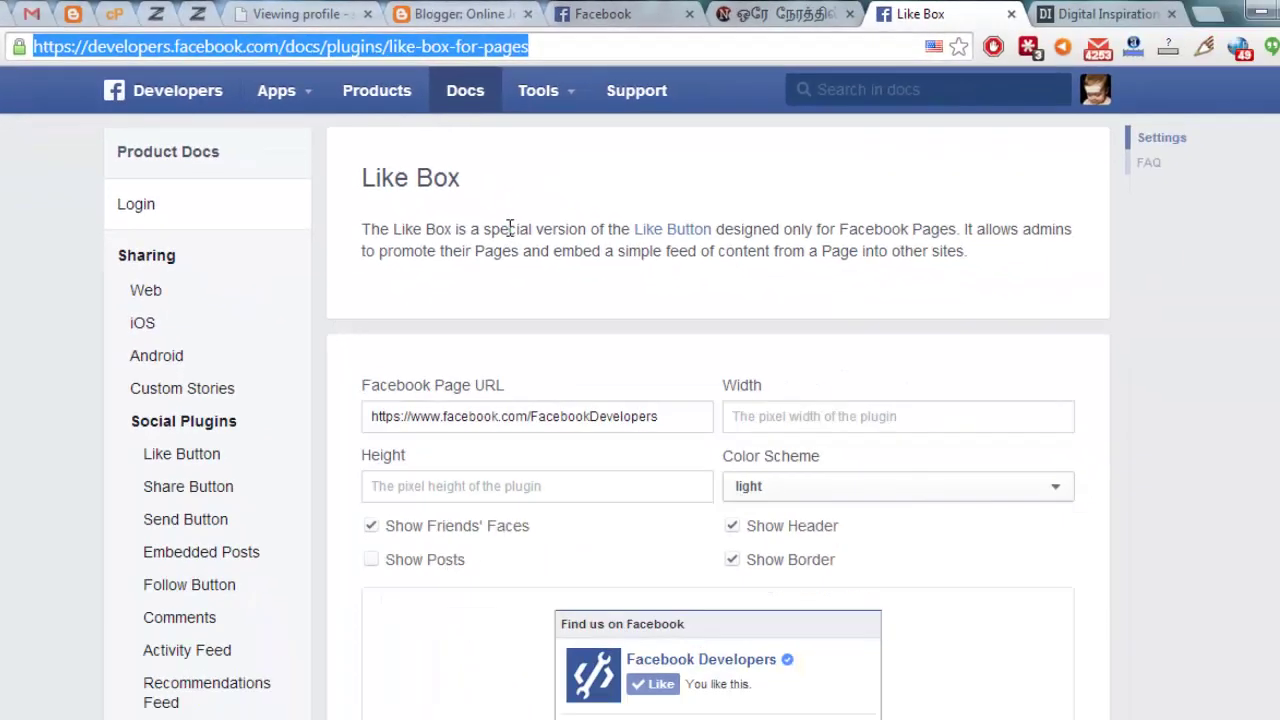
left_click(537, 229)
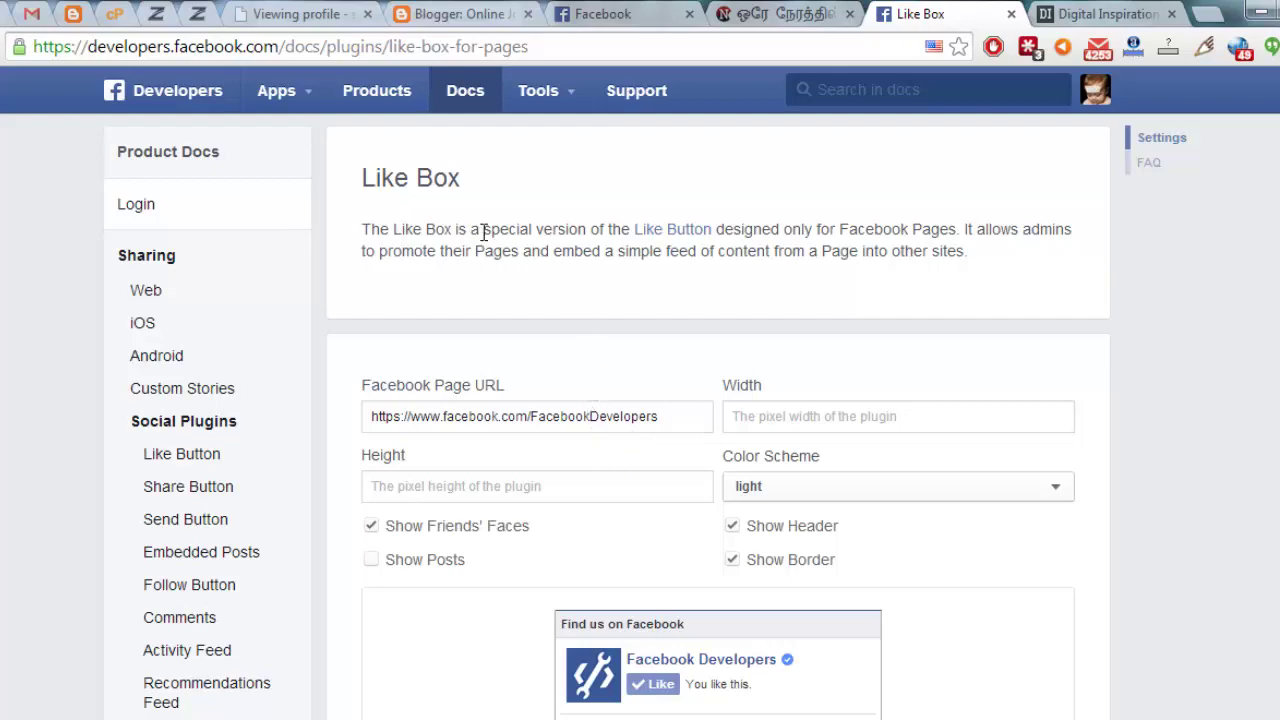
scroll(484, 232, "down", 1)
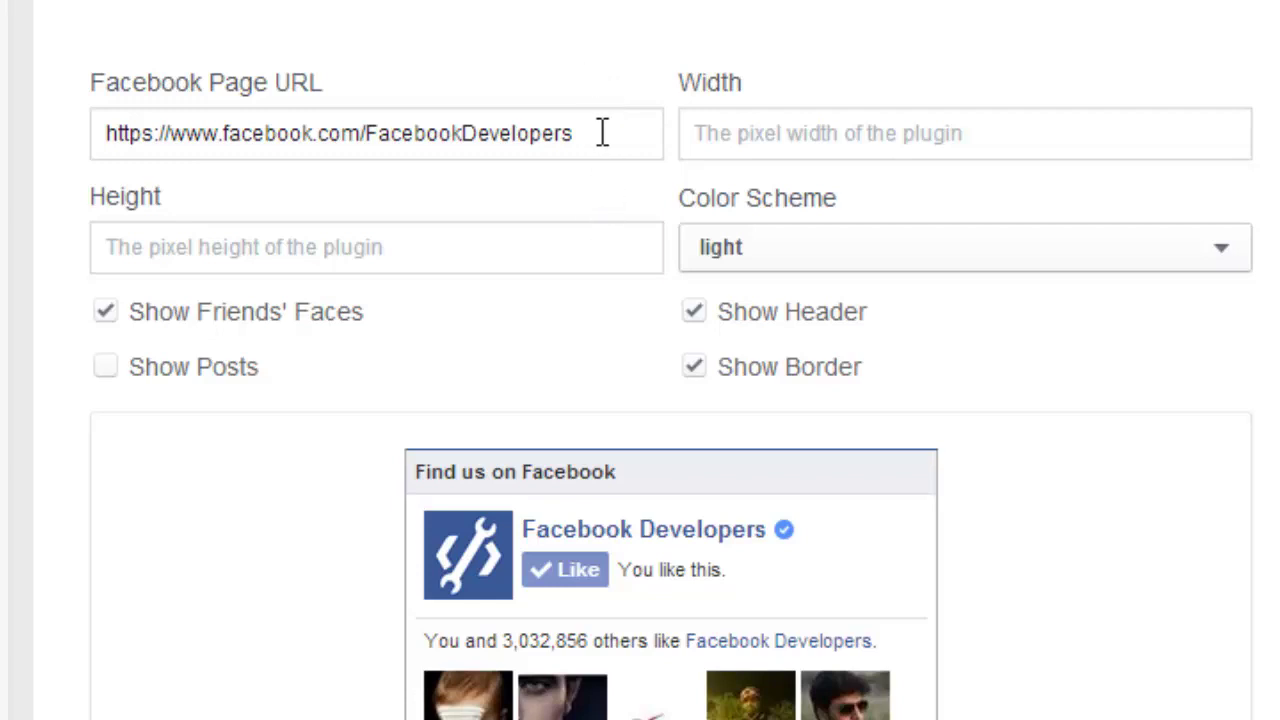
left_click_drag(590, 140, 90, 137)
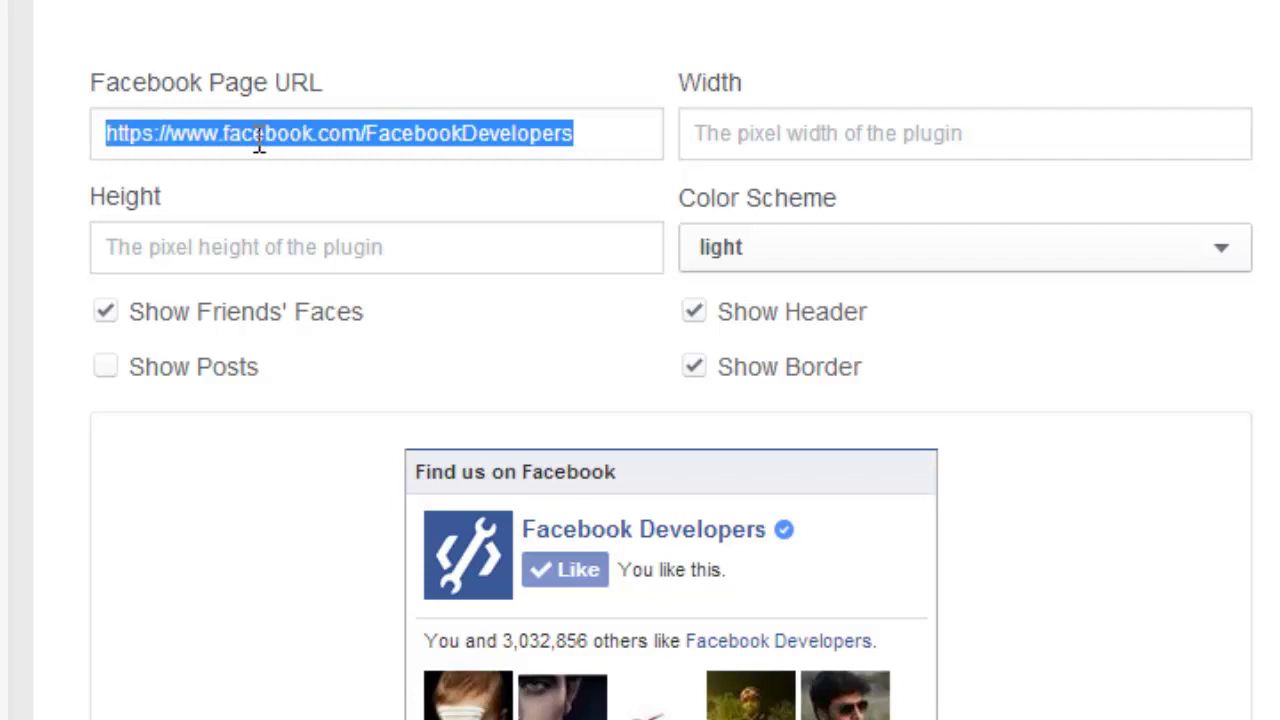
left_click(594, 139)
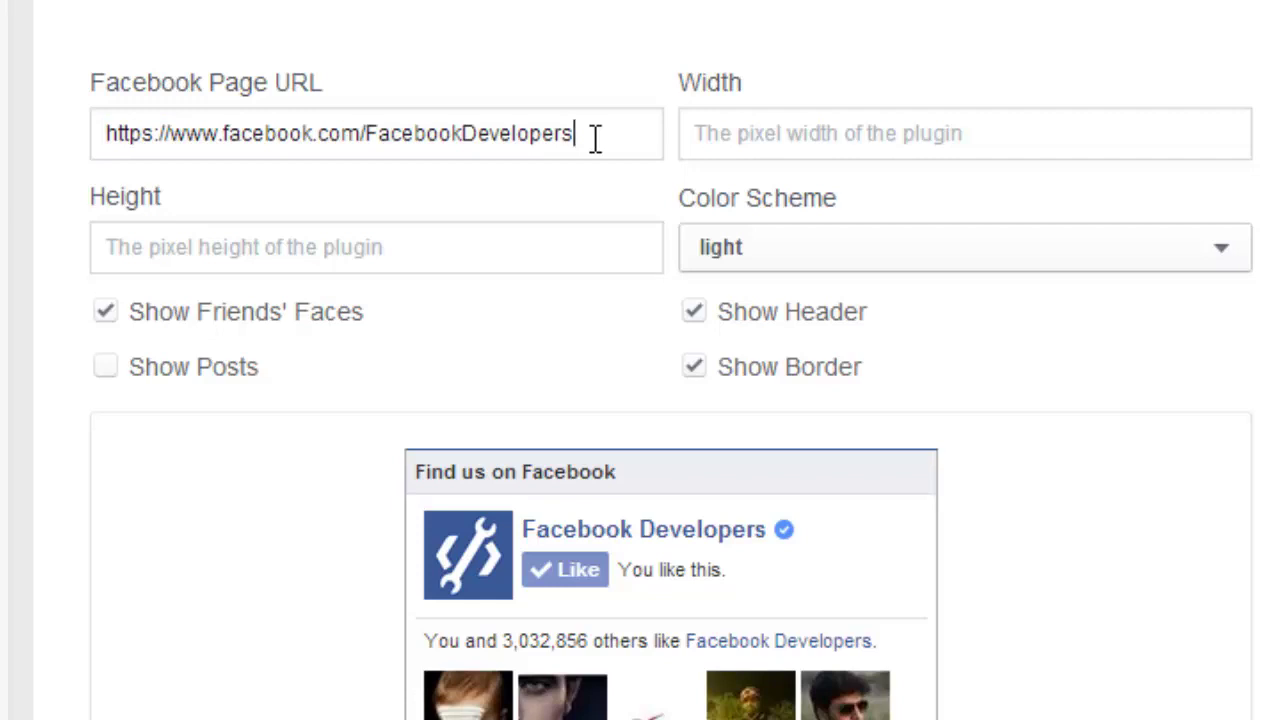
left_click_drag(594, 136, 368, 128)
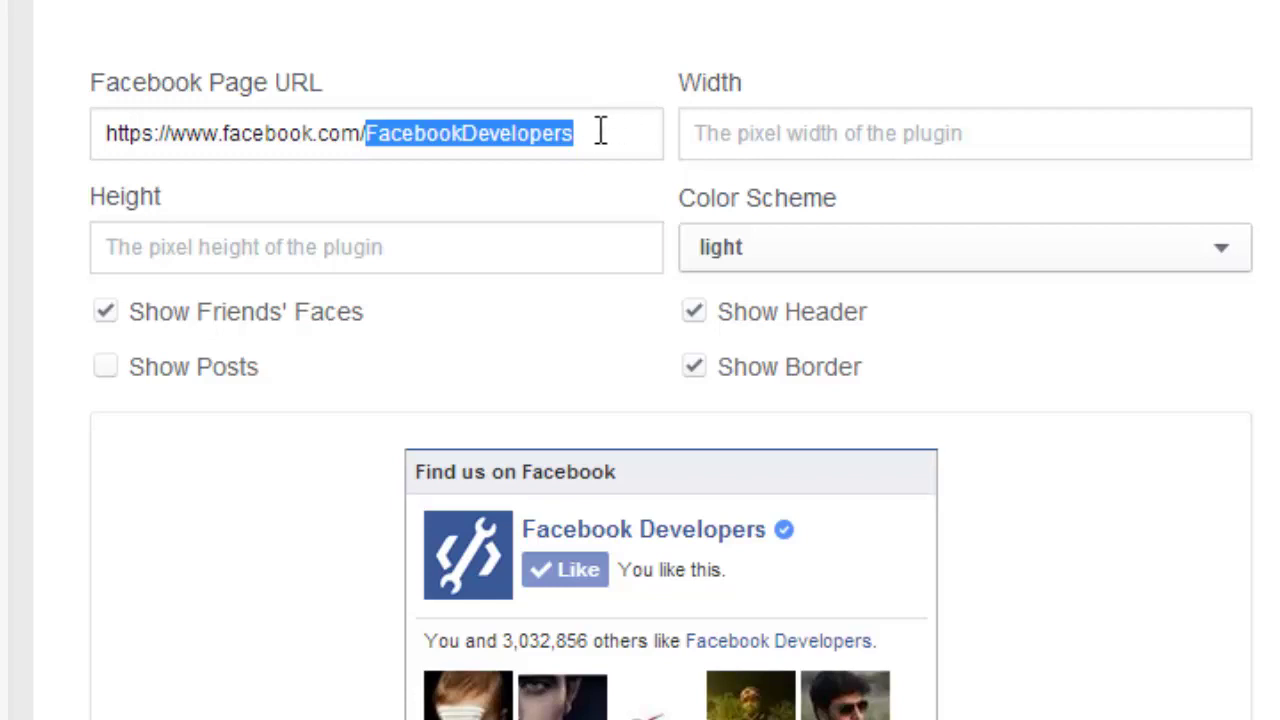
left_click_drag(598, 133, 174, 127)
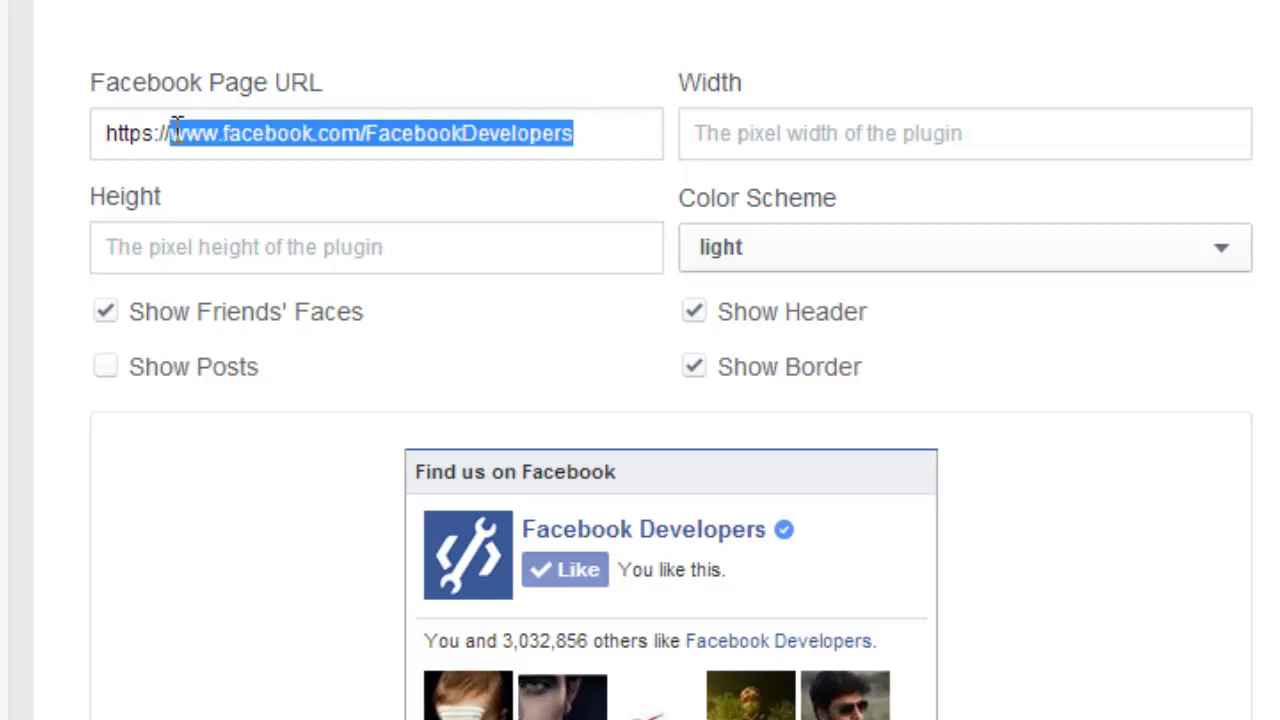
type("dolahgos")
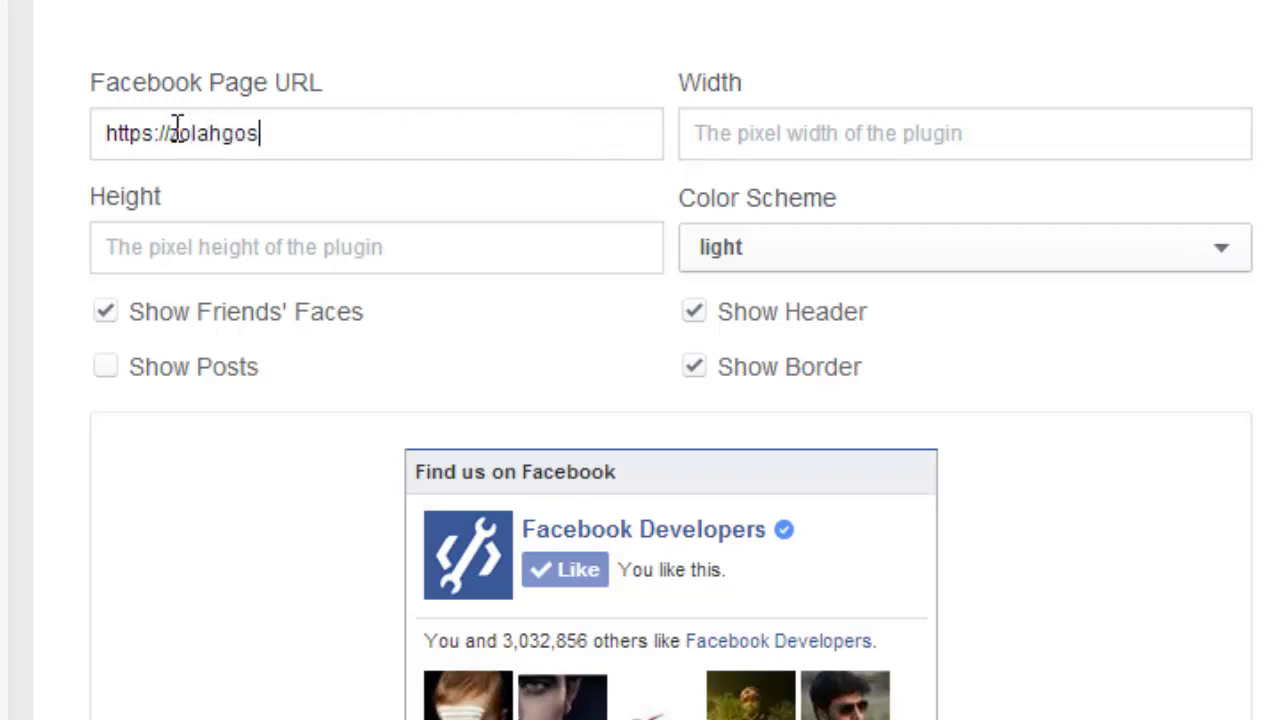
type("t")
key("BackSpace")
key("BackSpace")
Step: Correct the first letter to 'z', then change the address to facebook.com/zolahost
key("BackSpace")
key("BackSpace")
type("os")
type("t.com")
left_click(179, 132)
key("BackSpace")
type("z")
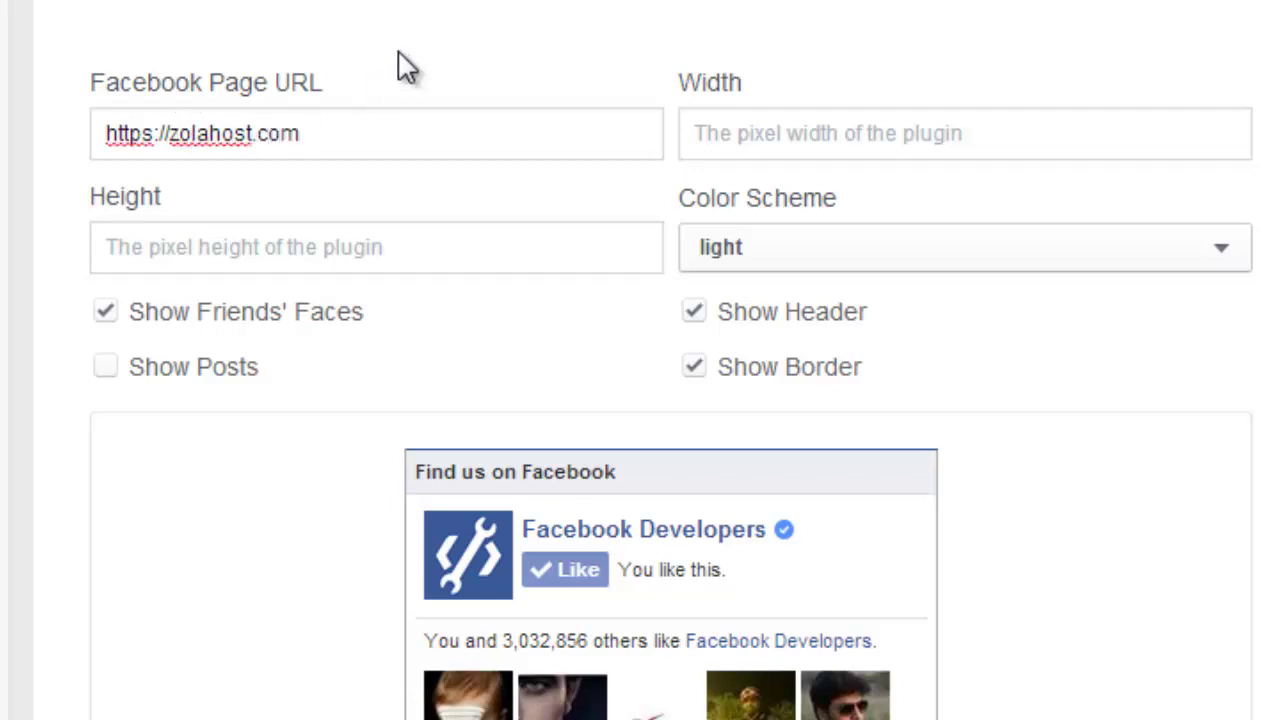
left_click(404, 64)
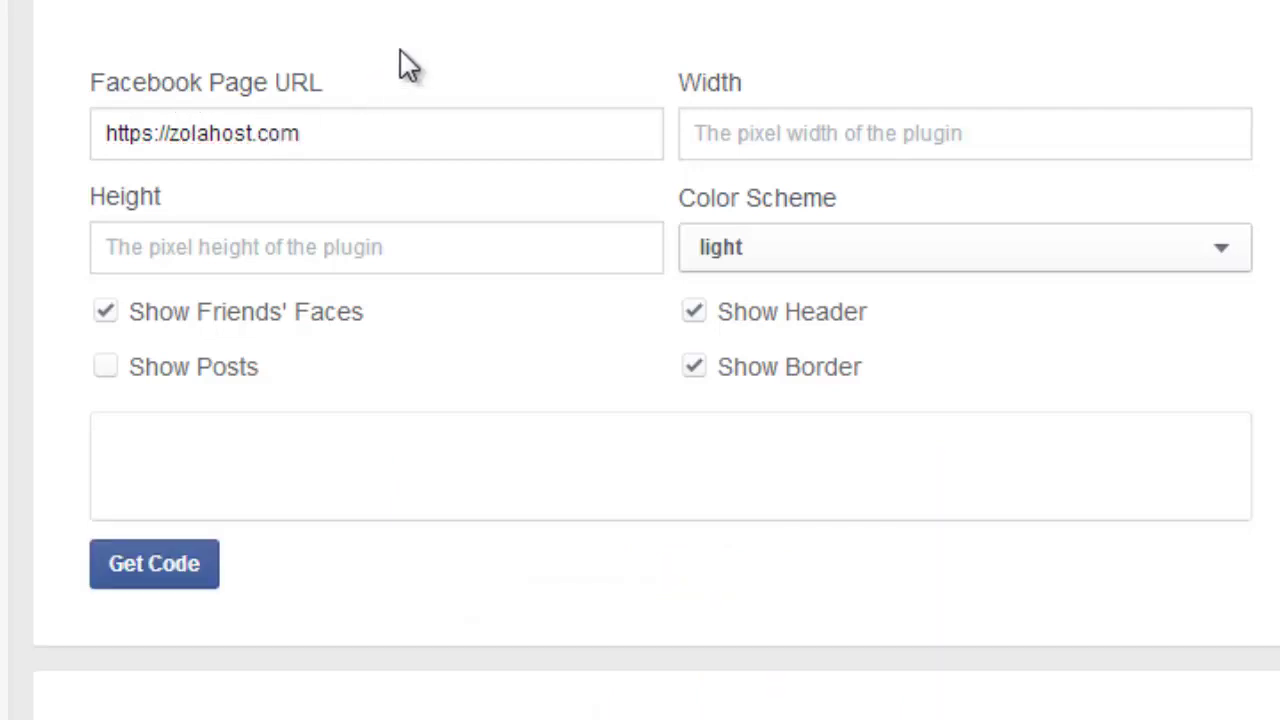
double_click(251, 134)
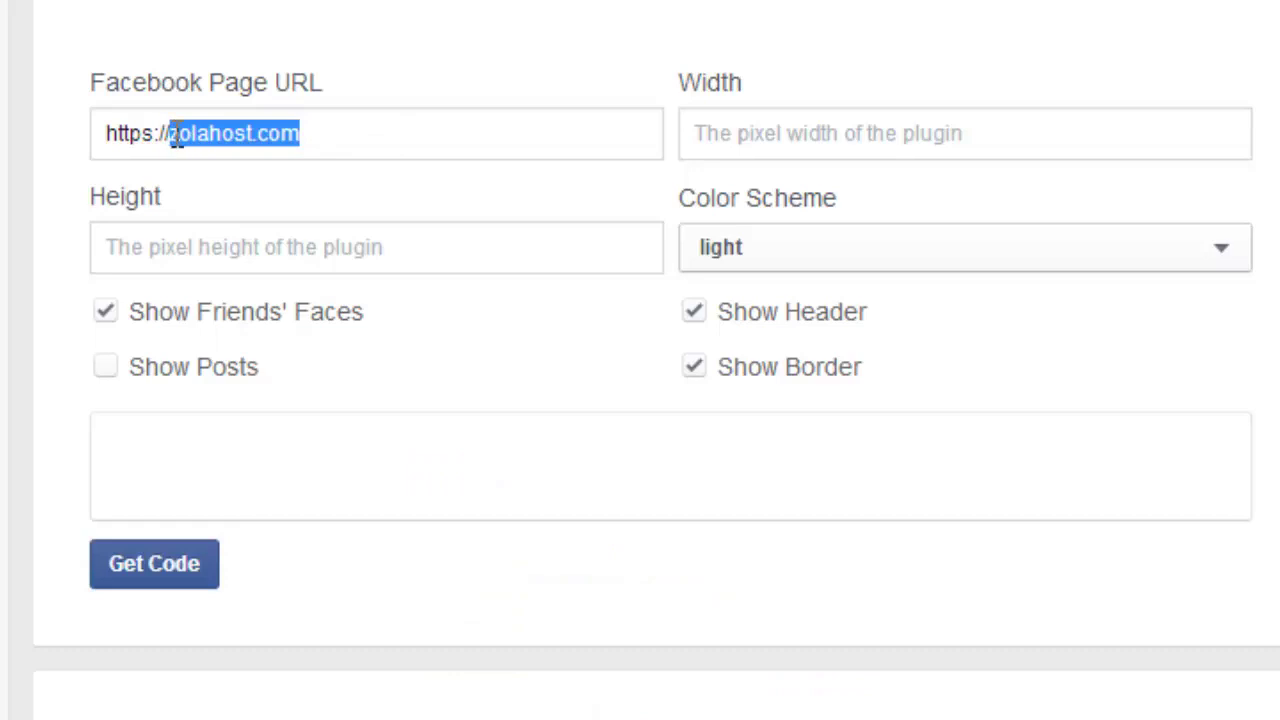
type("faceb")
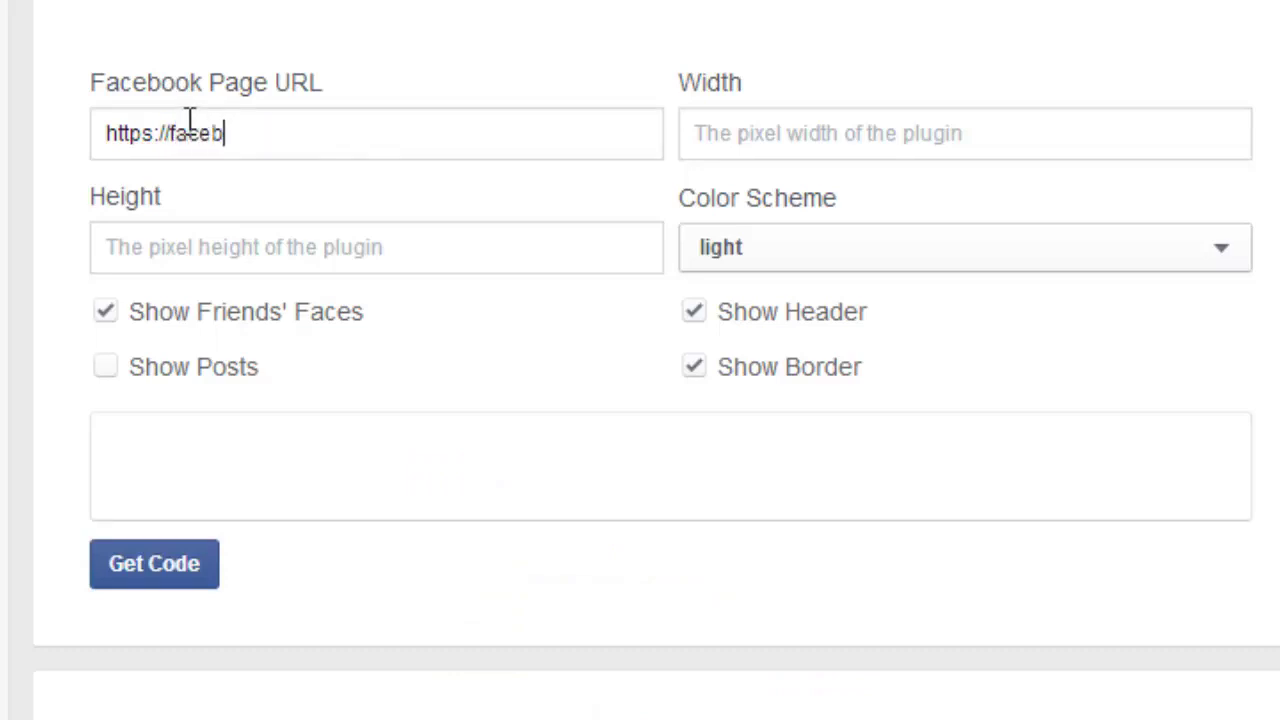
type("ook.com")
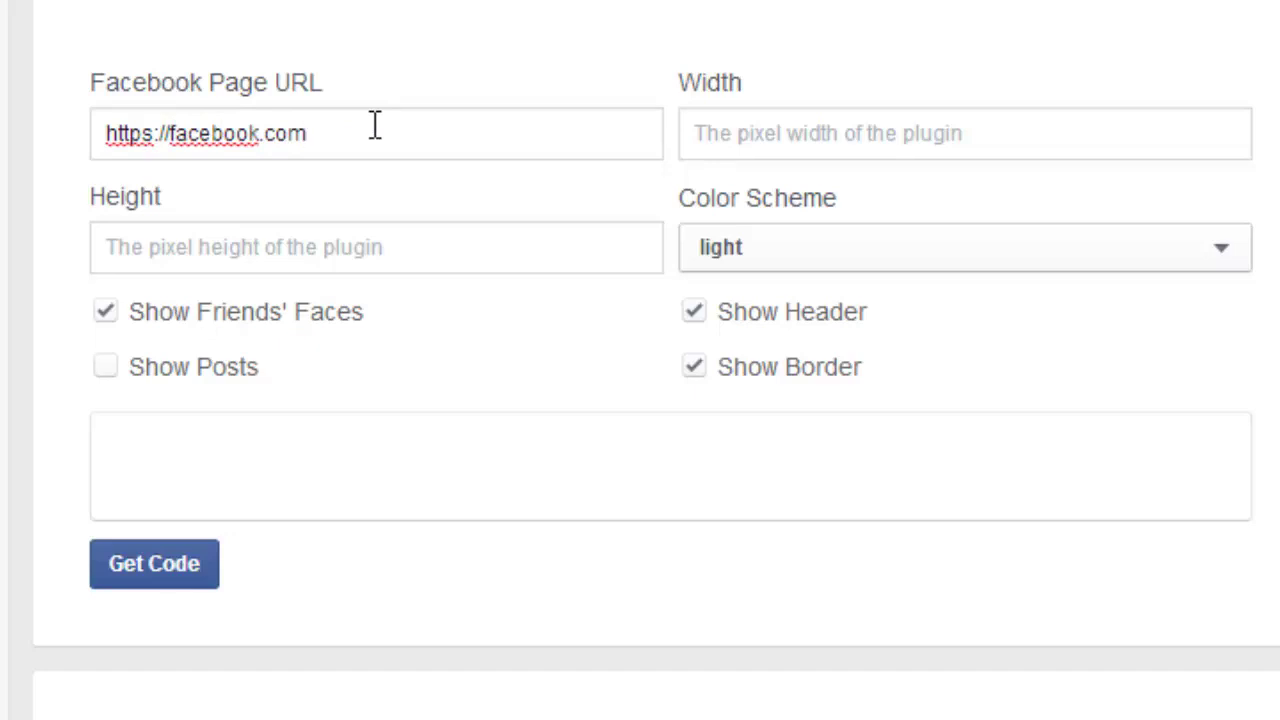
type("/")
type("zolah")
type("ost")
Step: Load the zolahost preview and try the dark colour scheme, keeping the light scheme
left_click(470, 82)
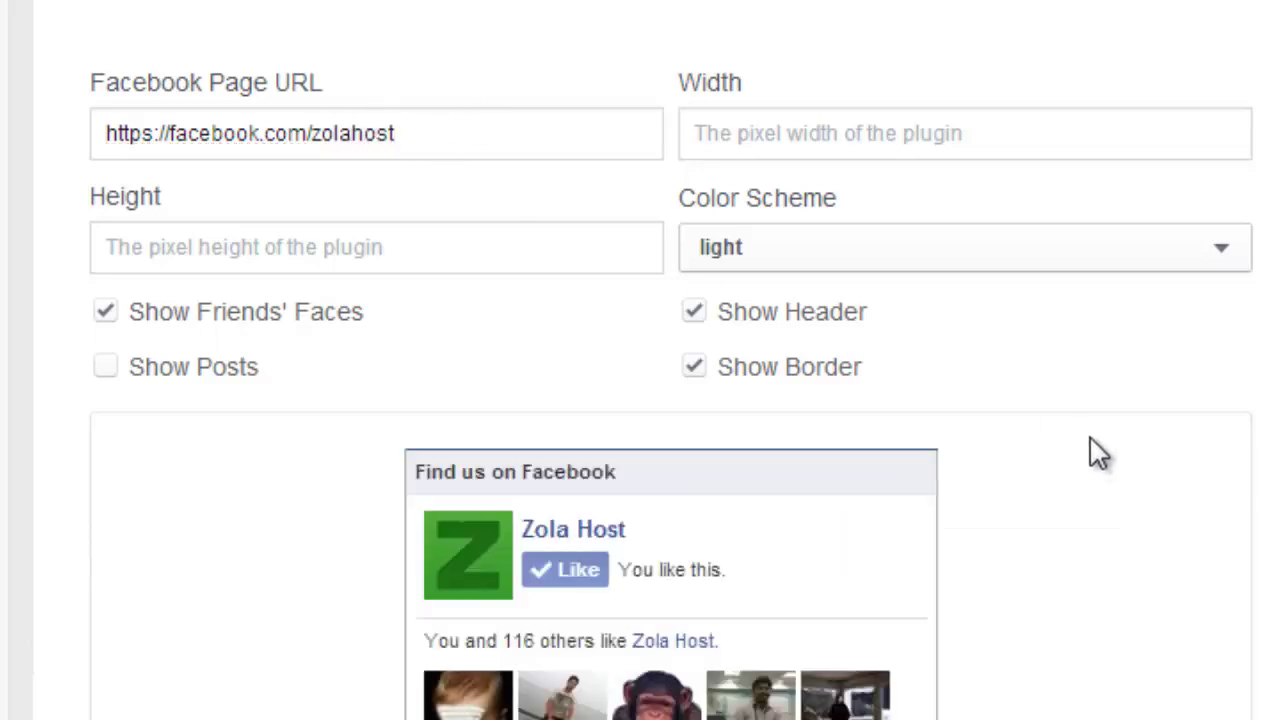
left_click(822, 135)
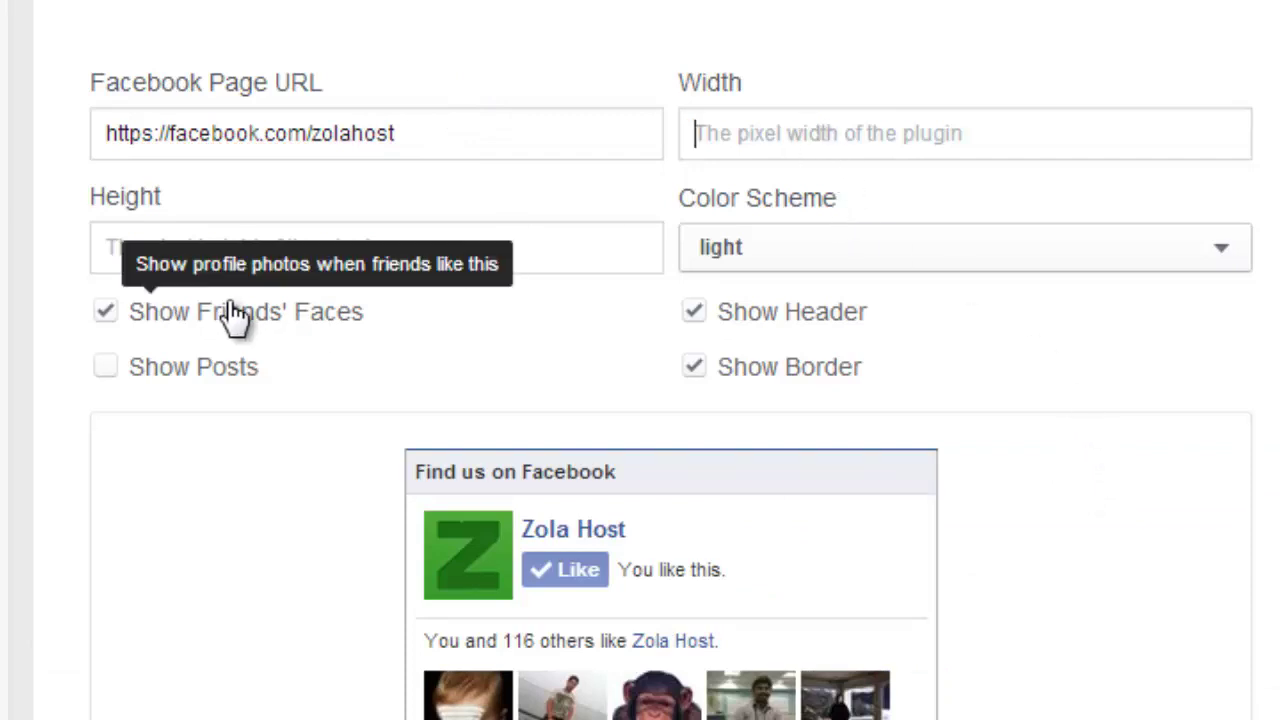
left_click(216, 250)
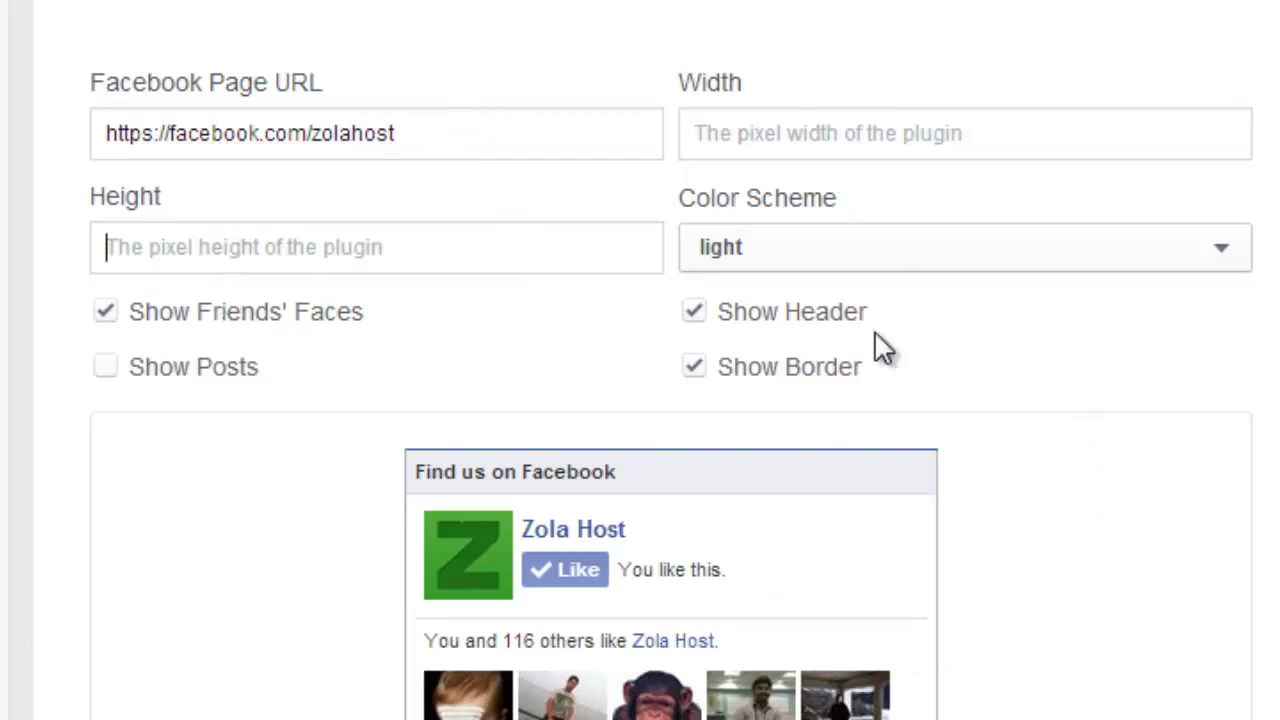
left_click(899, 255)
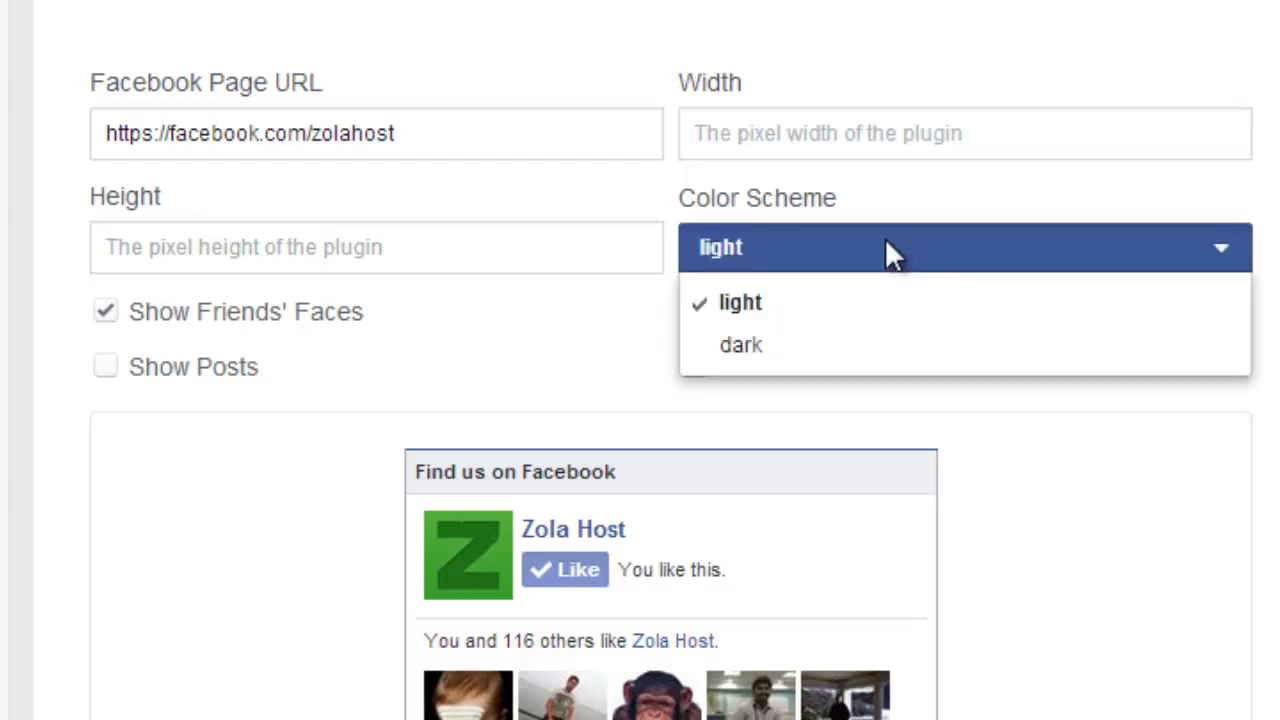
left_click(798, 304)
left_click(790, 262)
left_click(776, 345)
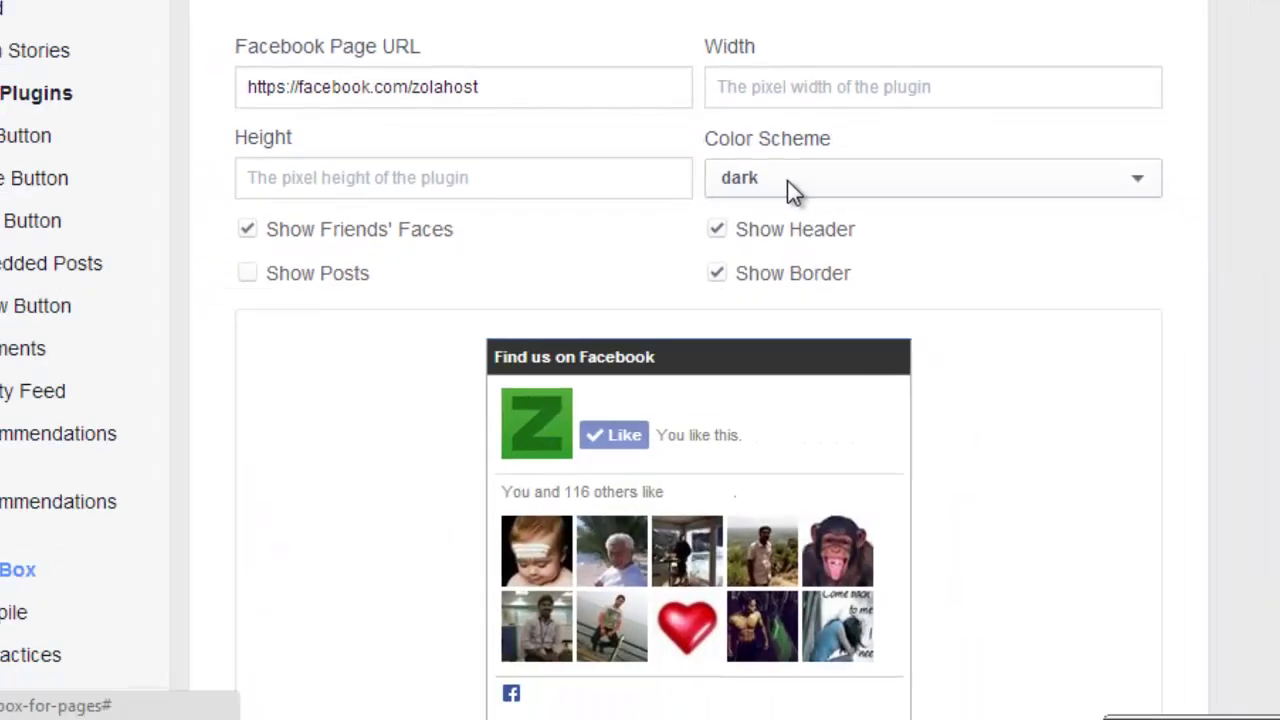
left_click(787, 180)
left_click(776, 222)
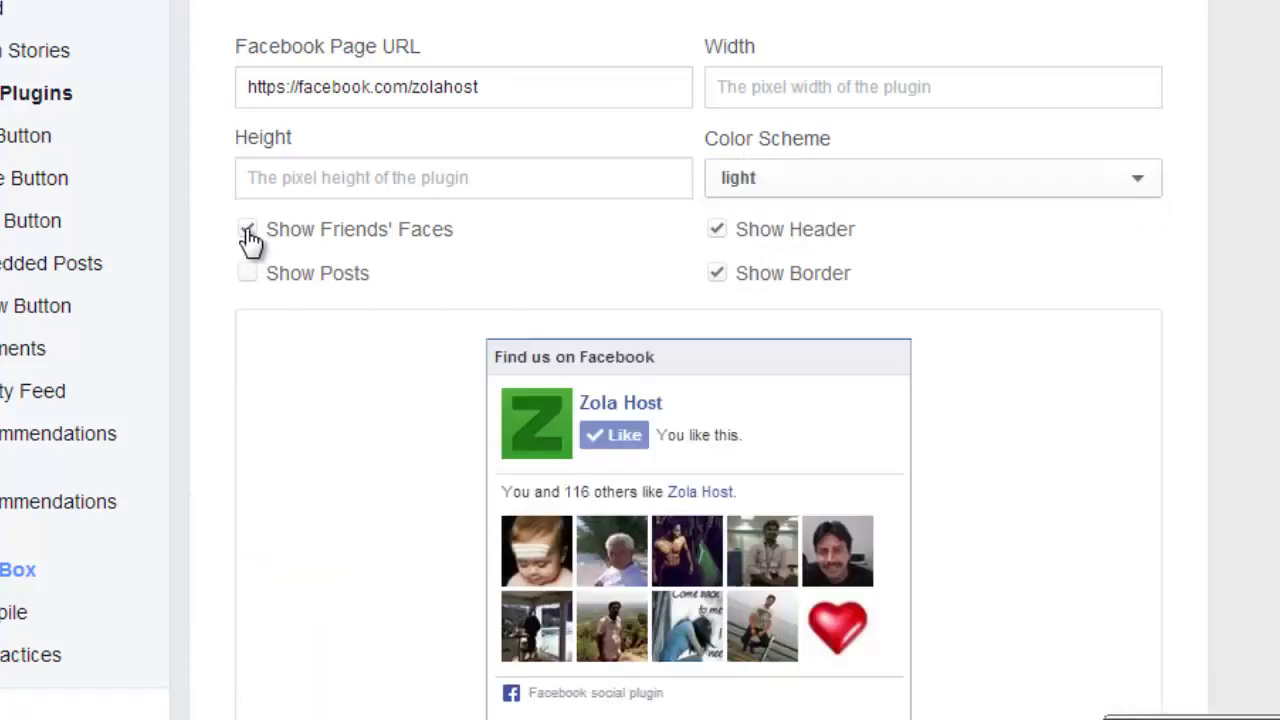
Step: Test the faces, posts, border and header options, ending with posts off and the rest on
left_click(247, 230)
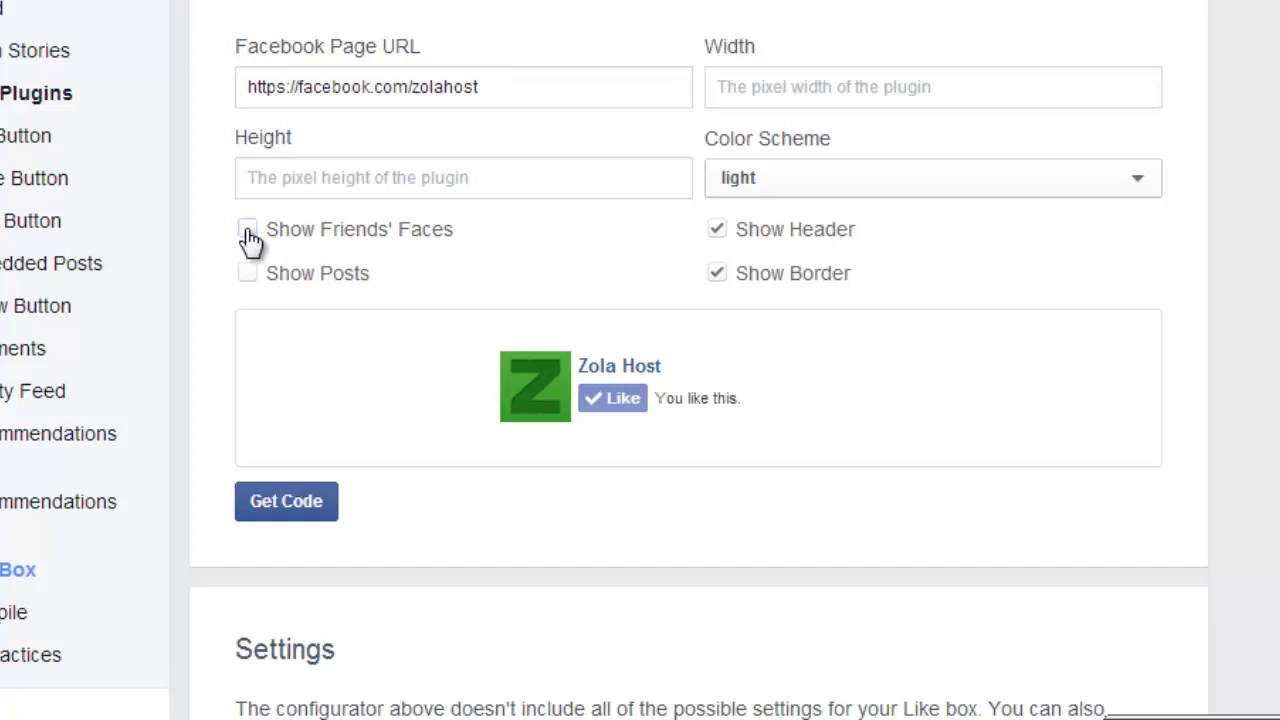
left_click(247, 230)
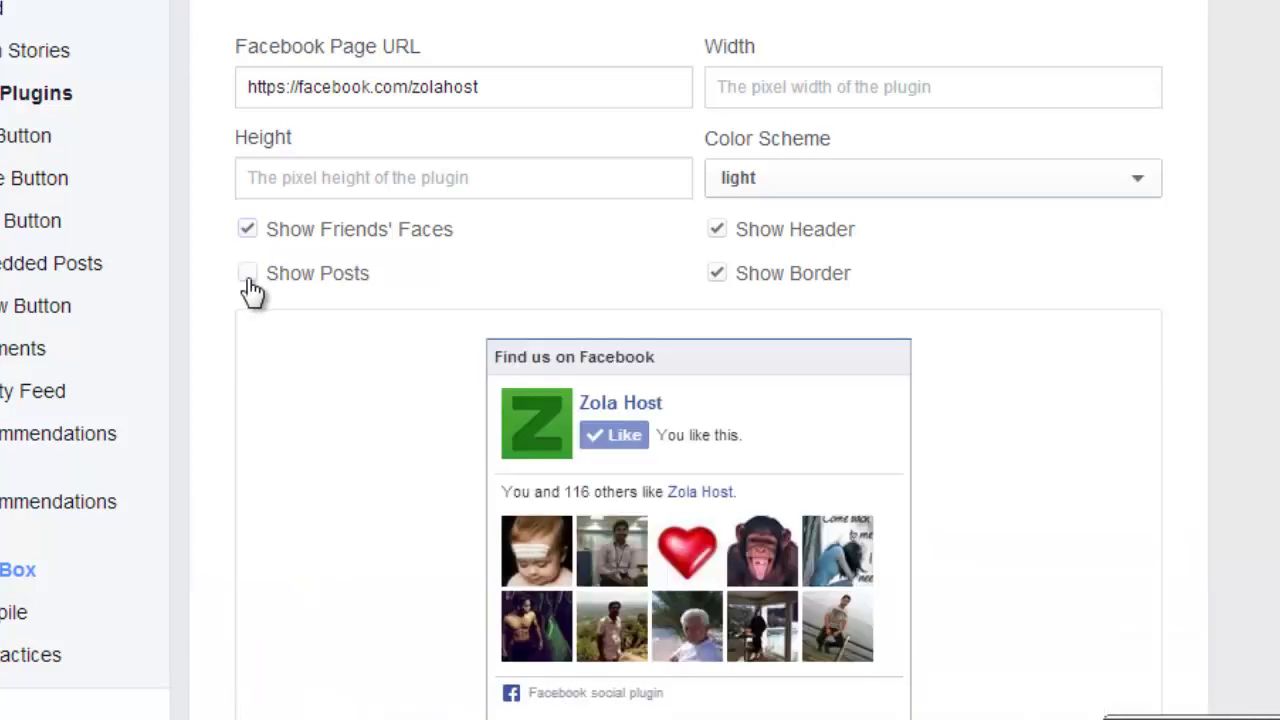
left_click(248, 282)
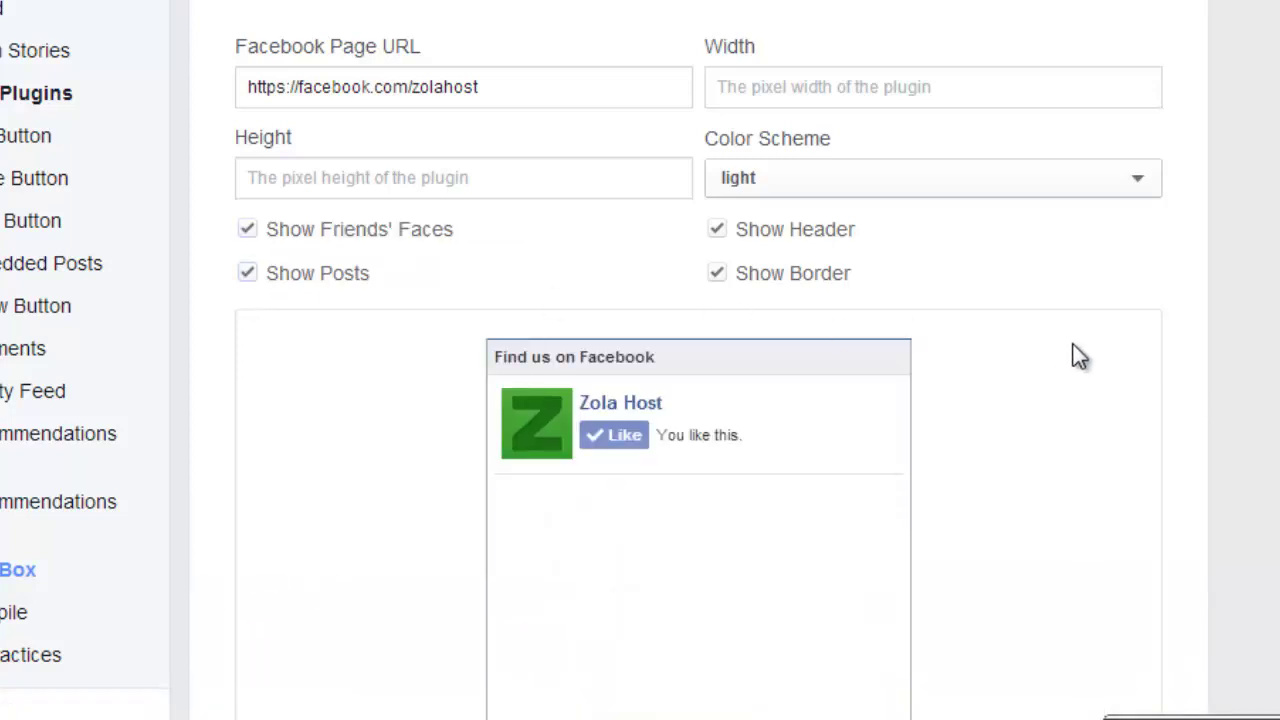
scroll(1040, 340, "down", 3)
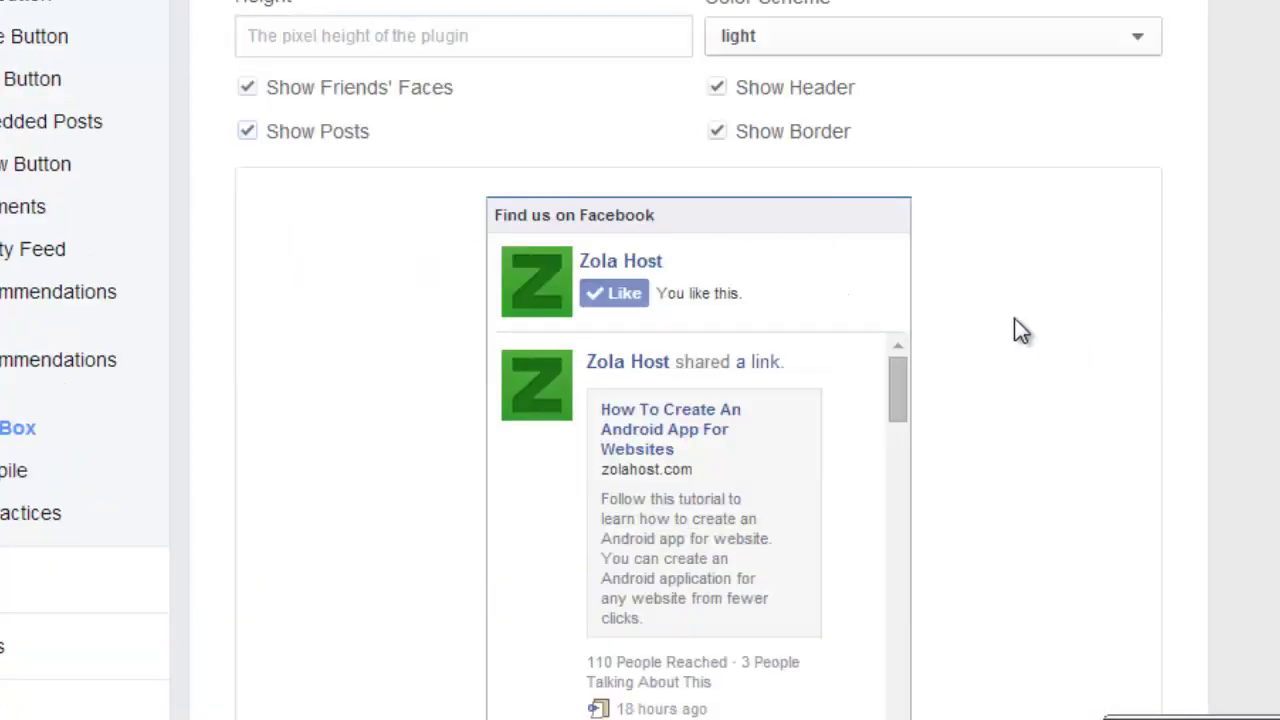
left_click(727, 146)
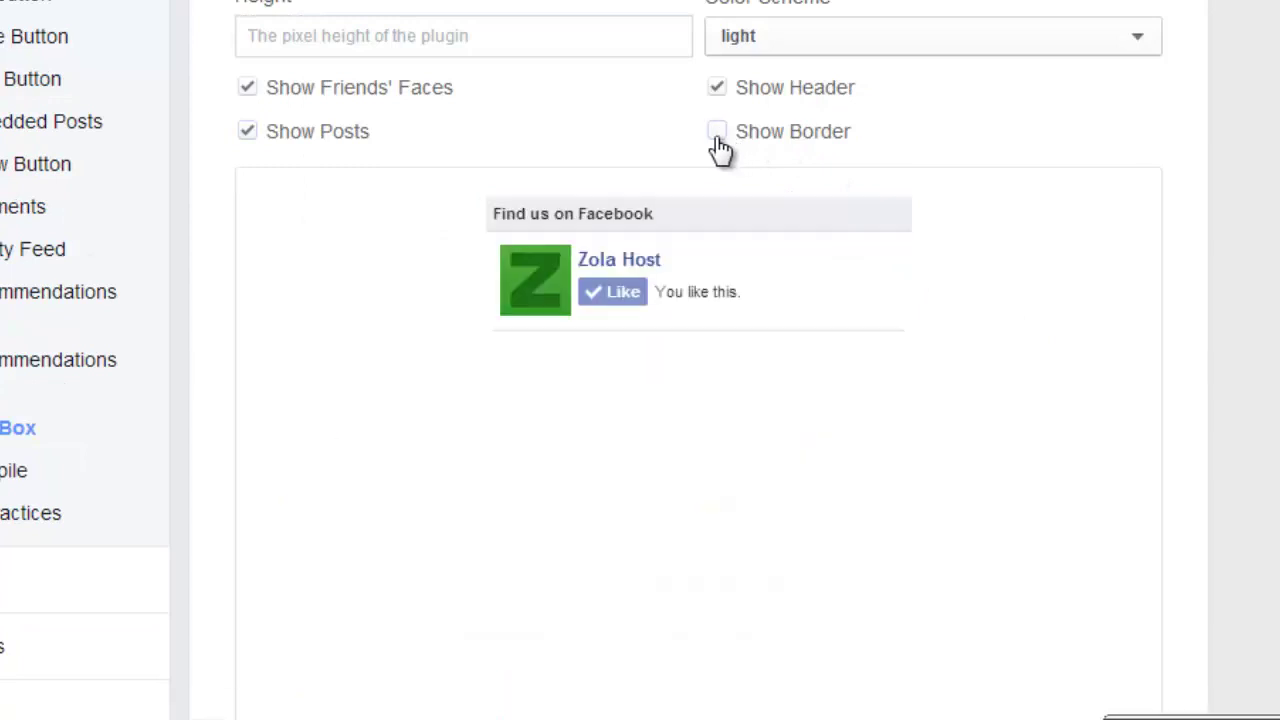
left_click(718, 134)
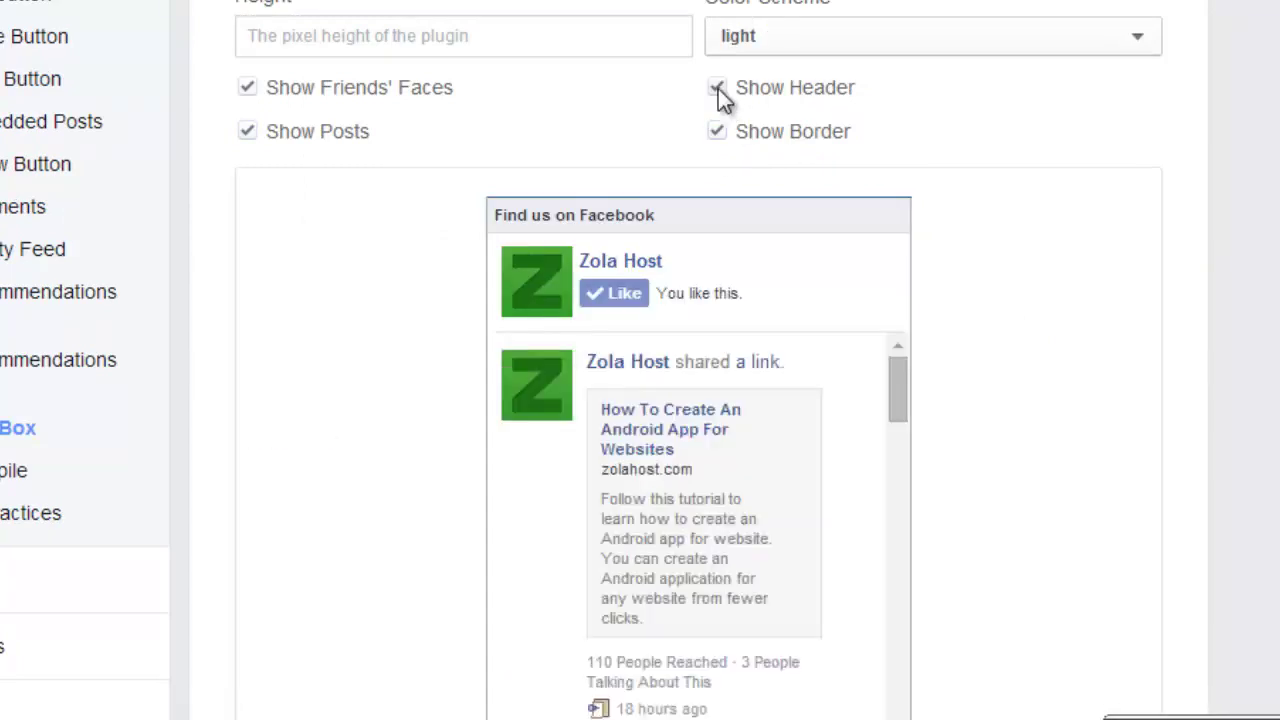
left_click(718, 88)
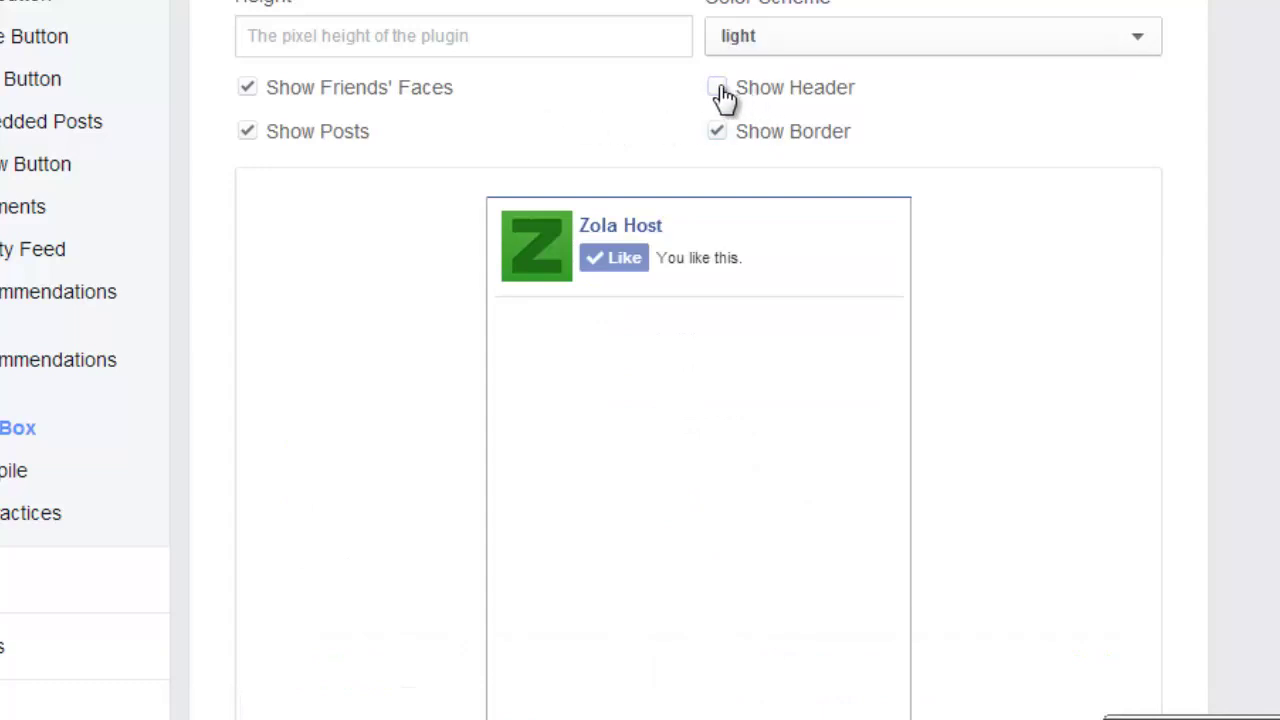
left_click(718, 89)
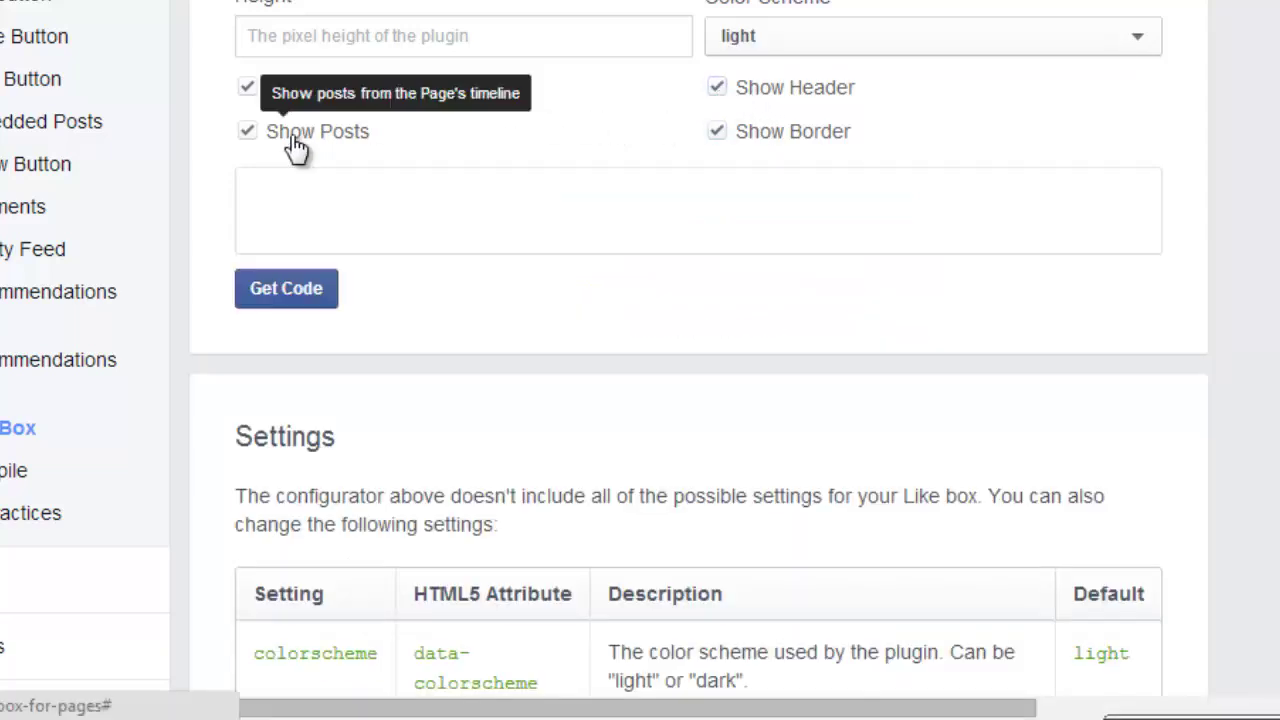
left_click(247, 132)
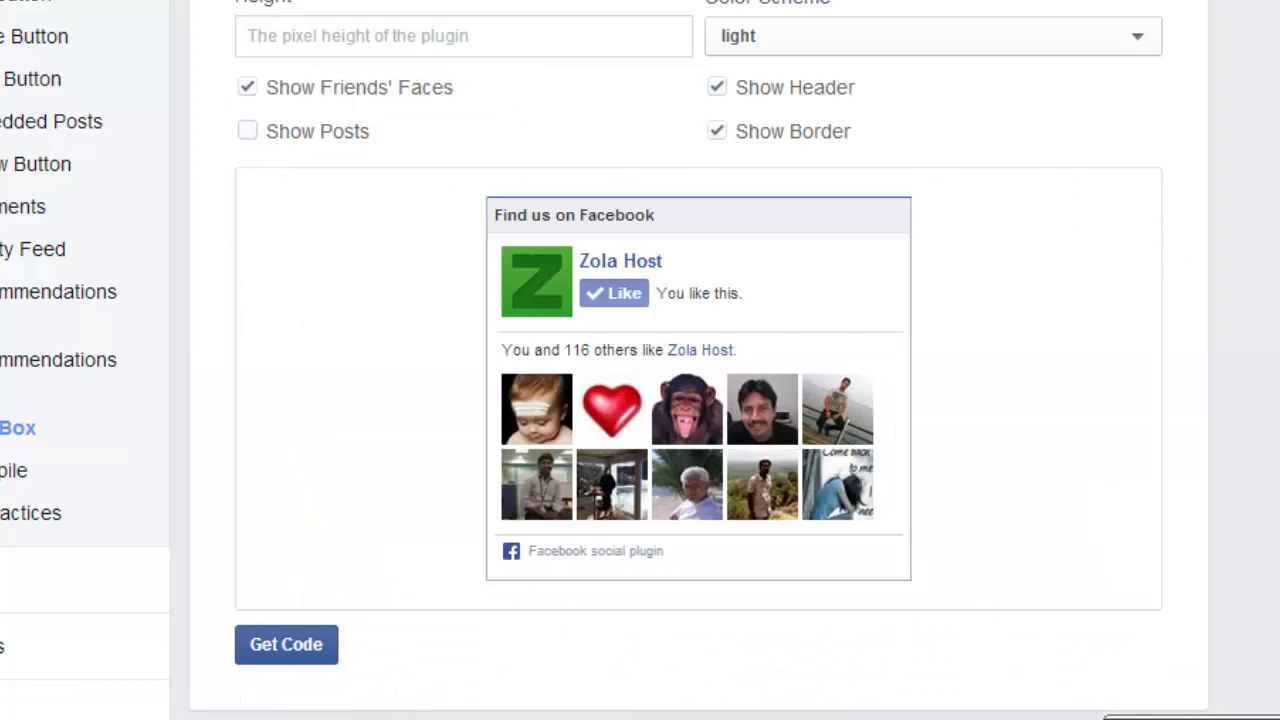
Step: Generate the Like Box embed code and copy the JavaScript SDK script
scroll(276, 580, "down", 3)
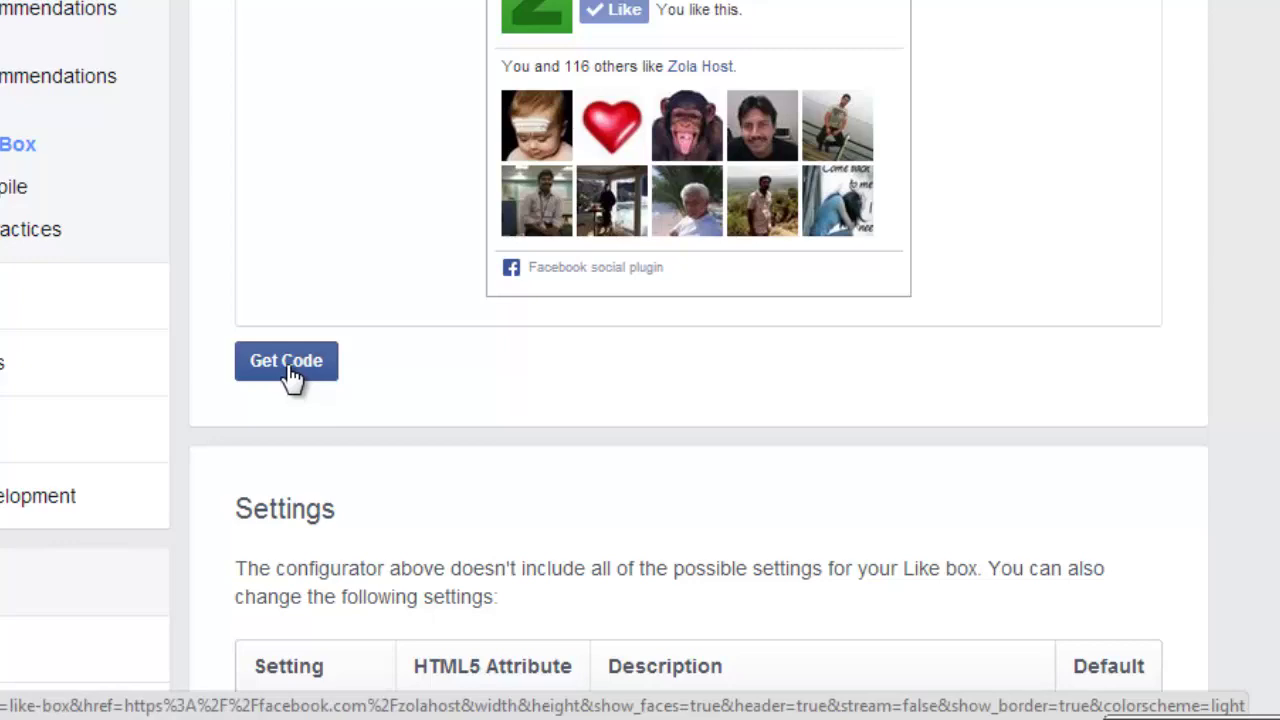
left_click(287, 362)
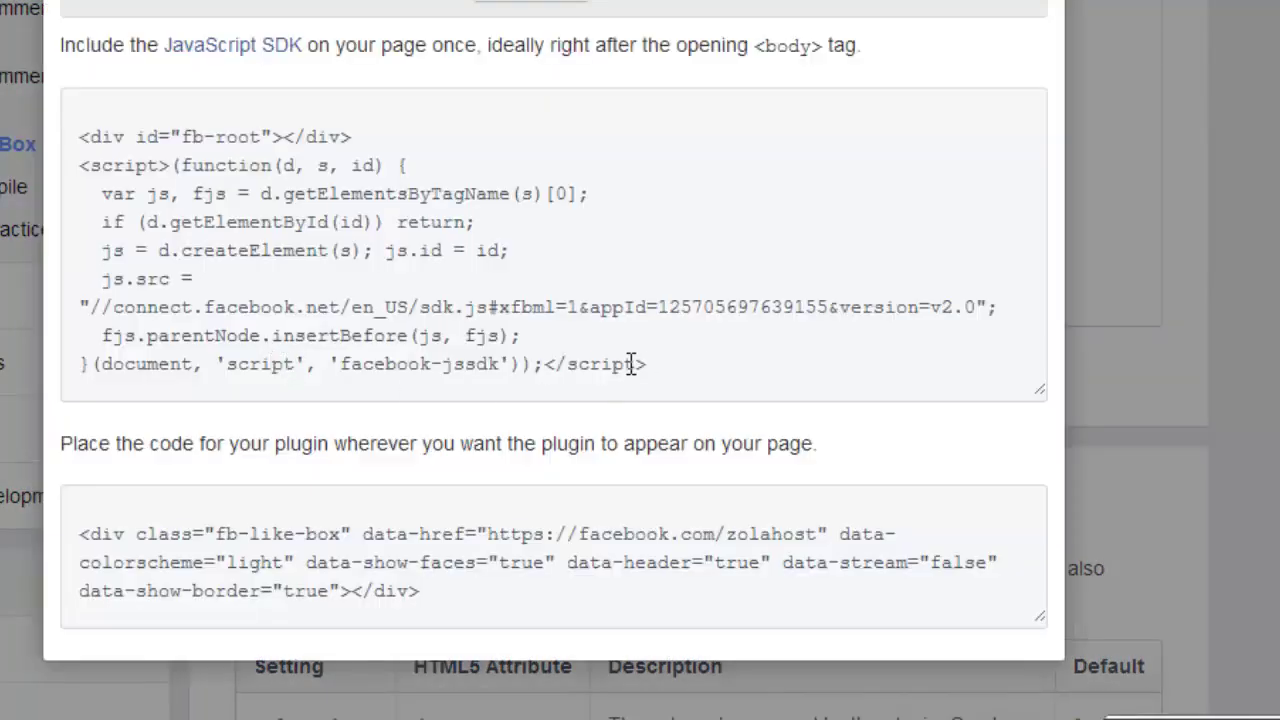
left_click_drag(632, 364, 48, 160)
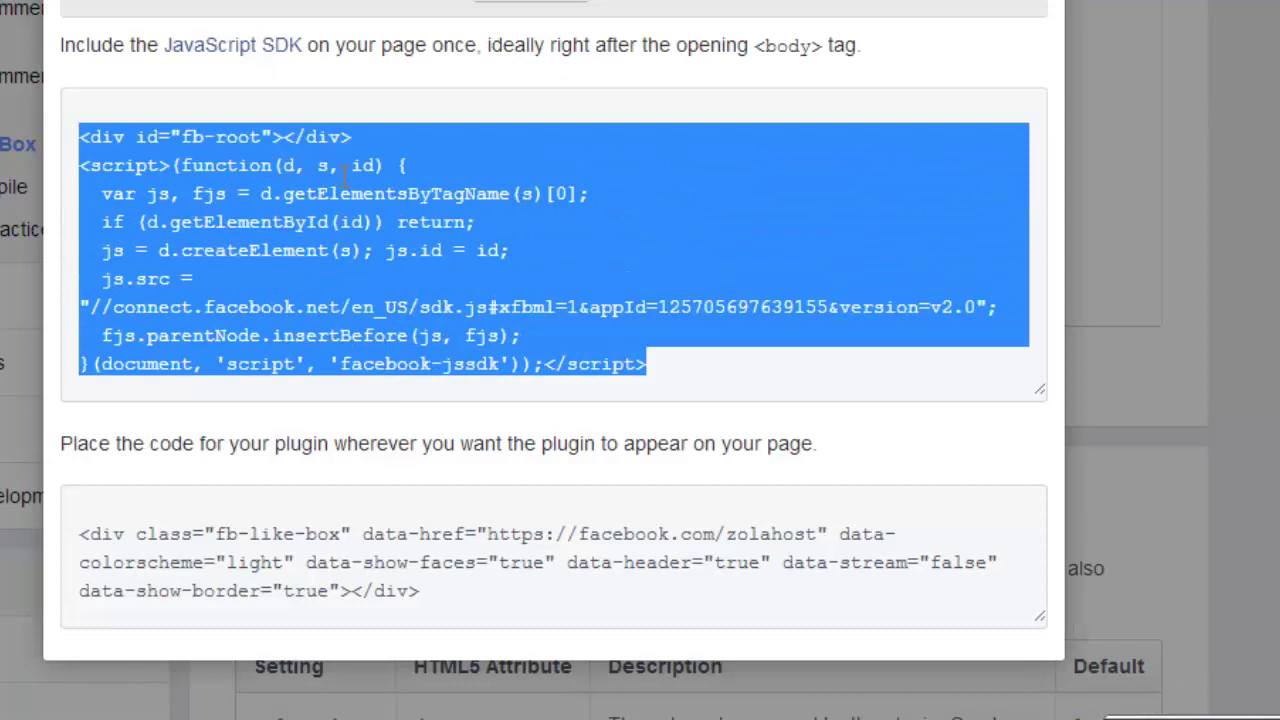
right_click(252, 191)
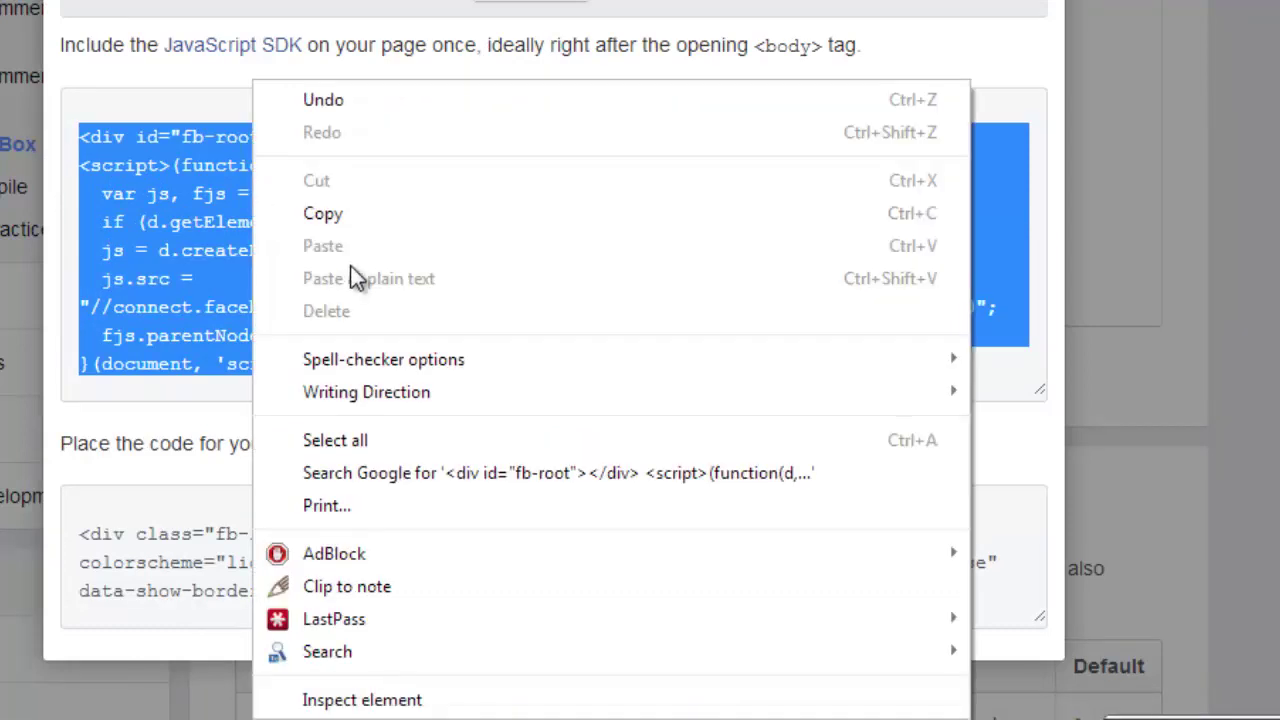
left_click(328, 226)
Step: Select and copy the fb-like-box plugin code
left_click(430, 592)
left_click_drag(430, 592, 80, 534)
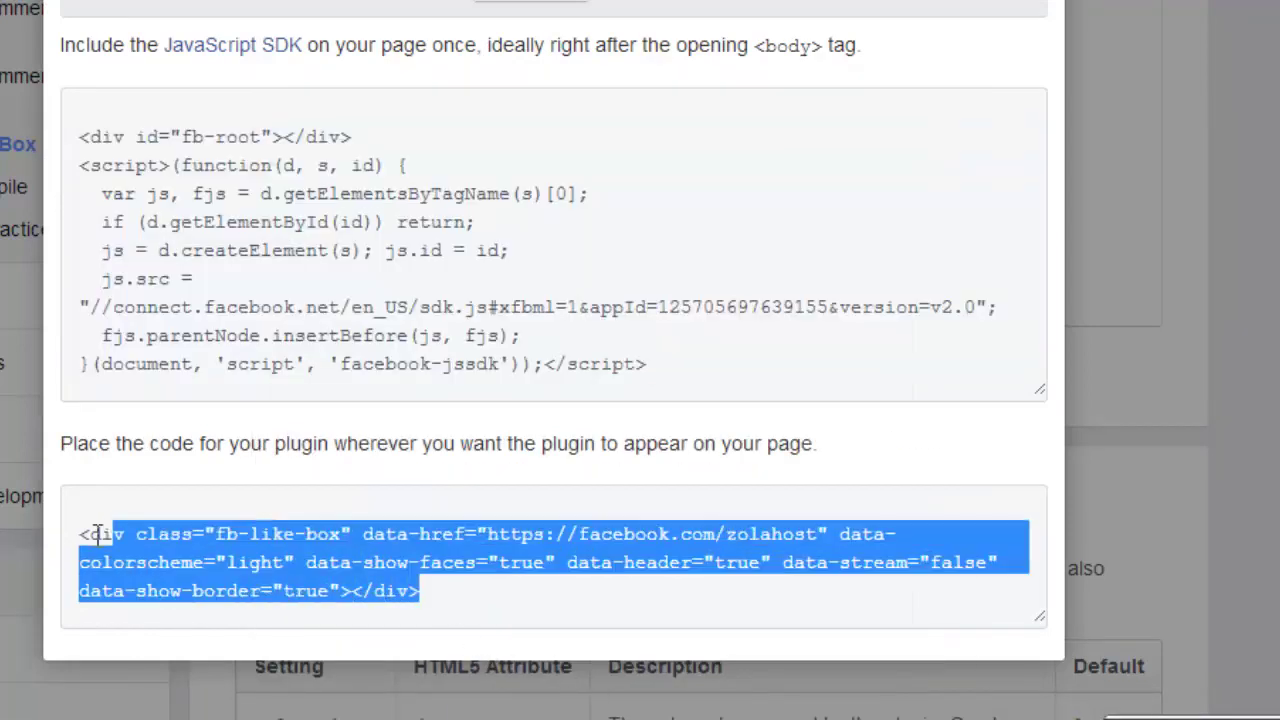
right_click(129, 557)
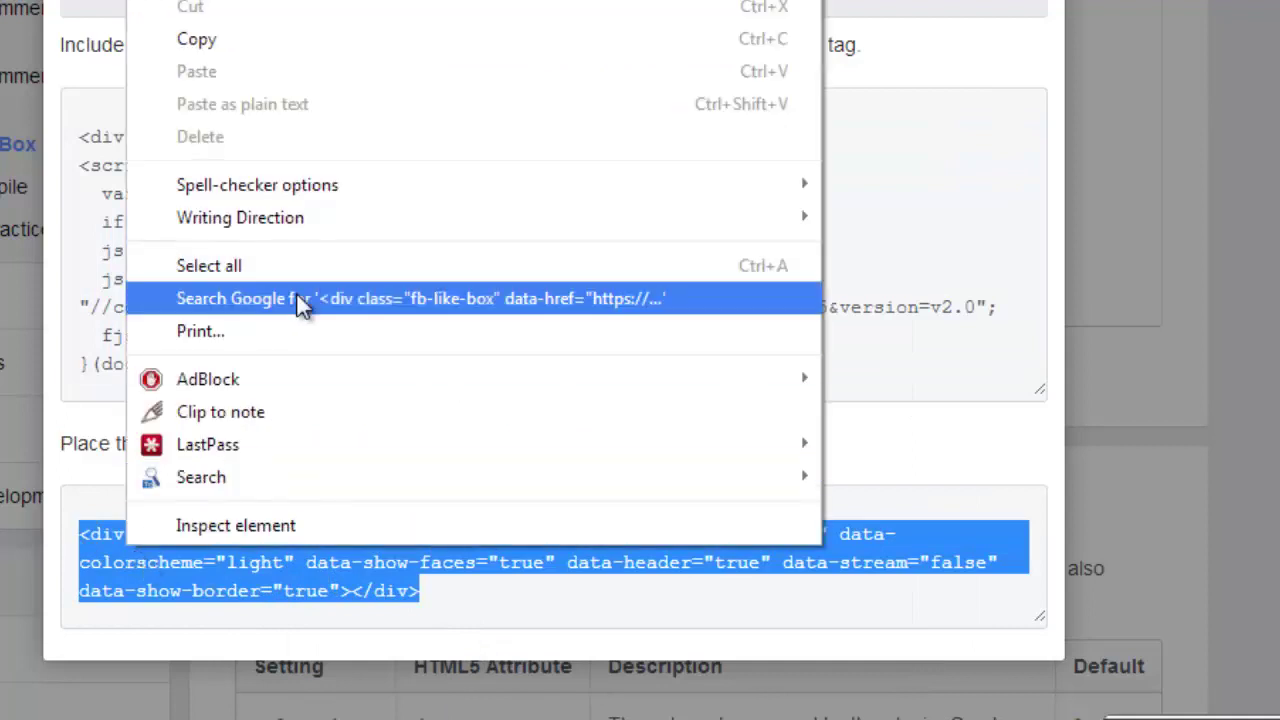
left_click(206, 42)
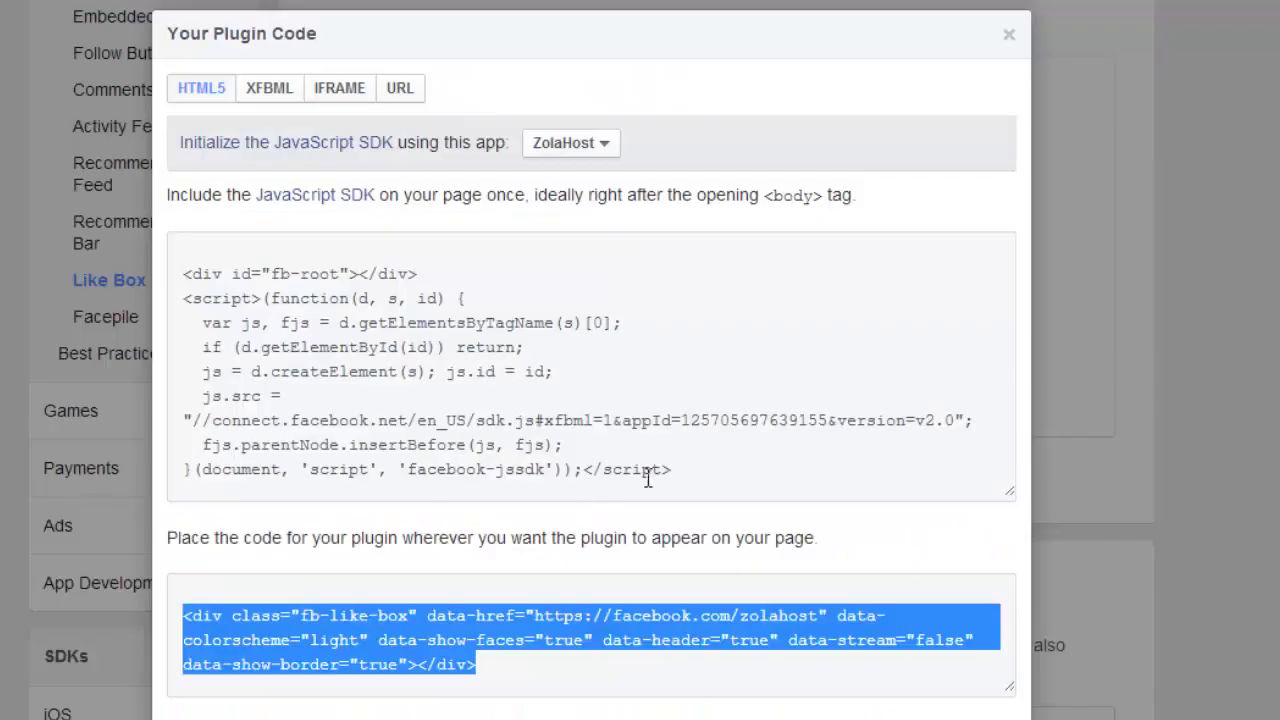
Step: Paste the SDK script over the sample HTML, then the like-box code after a blank line
left_click(712, 480)
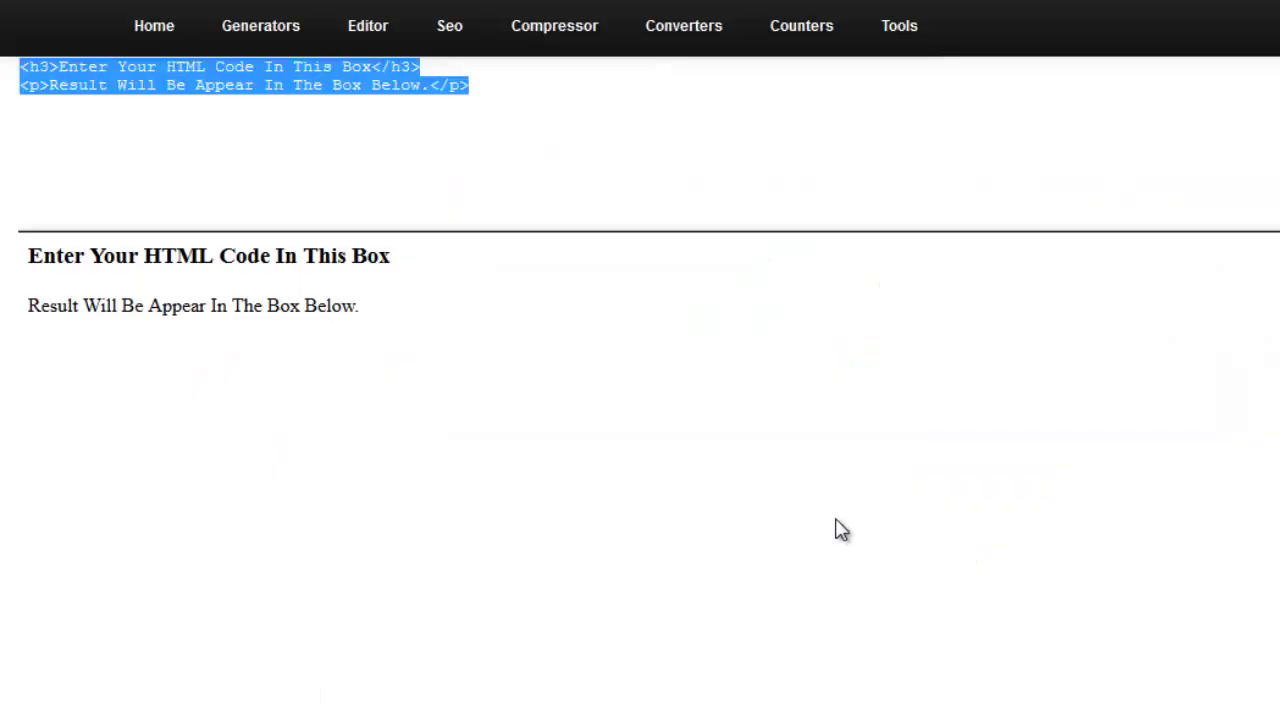
key("ctrl+v")
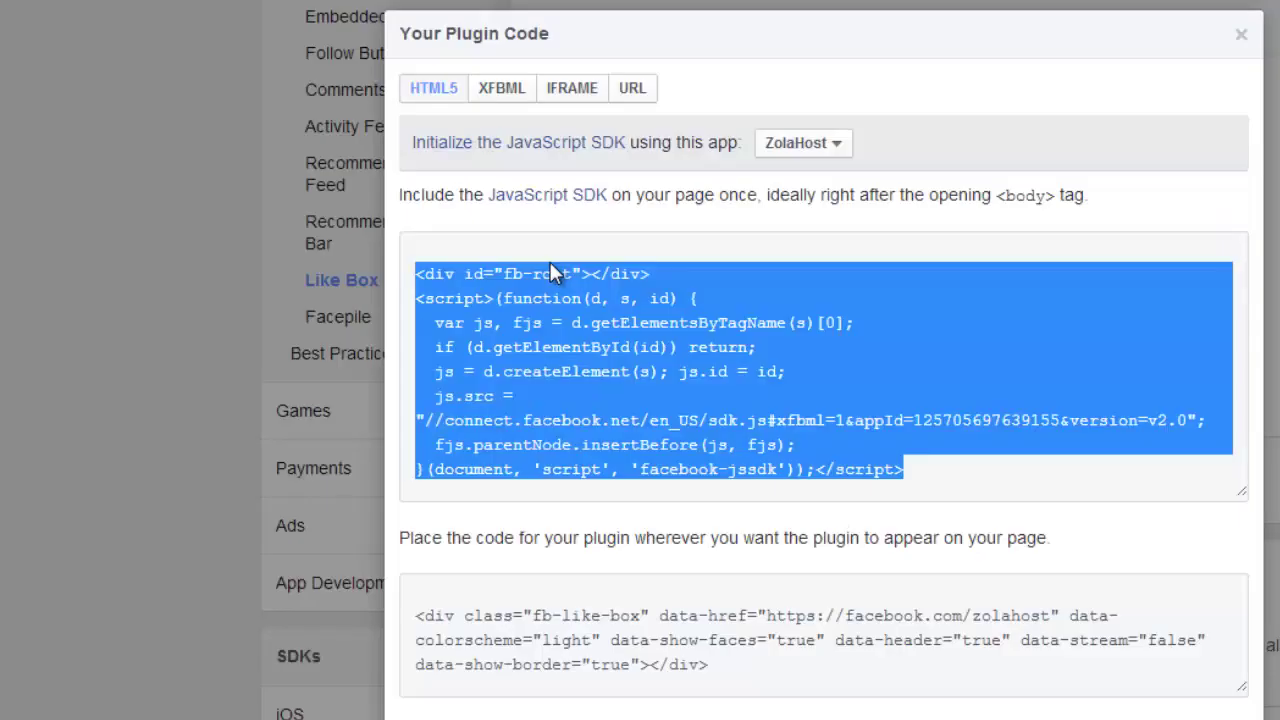
left_click_drag(722, 668, 400, 624)
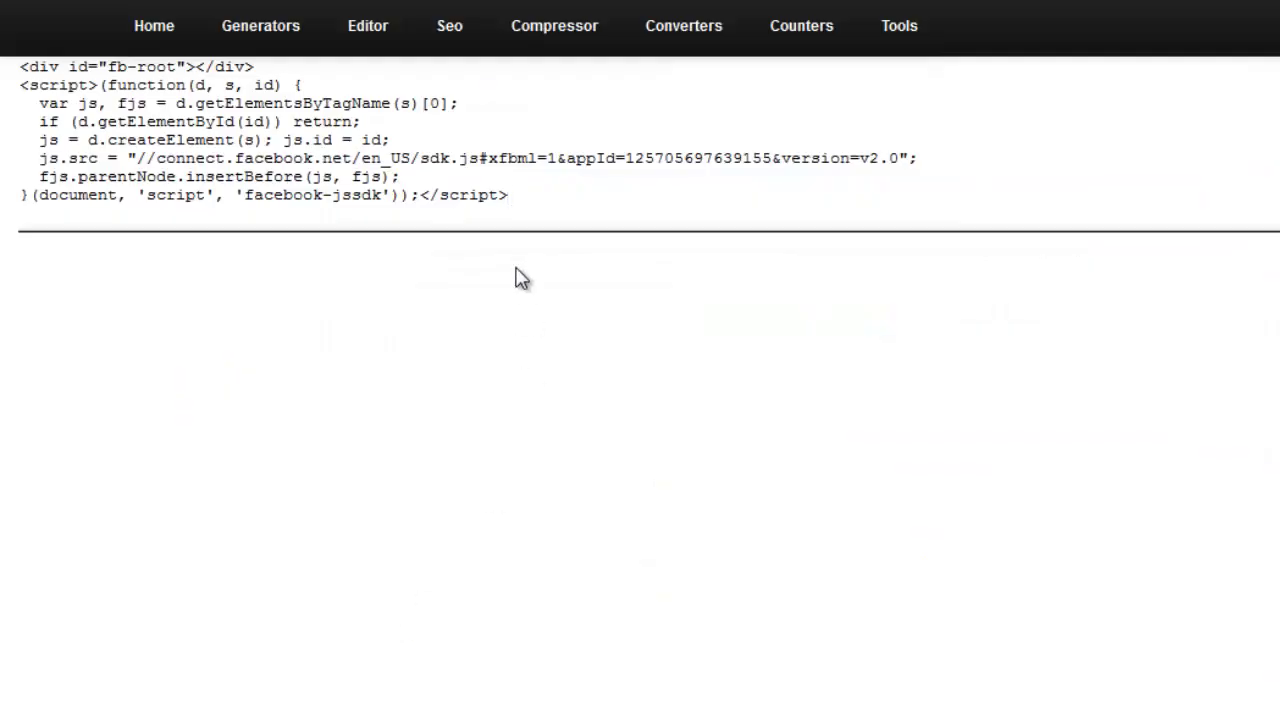
key("Return")
key("Return")
key("ctrl+v")
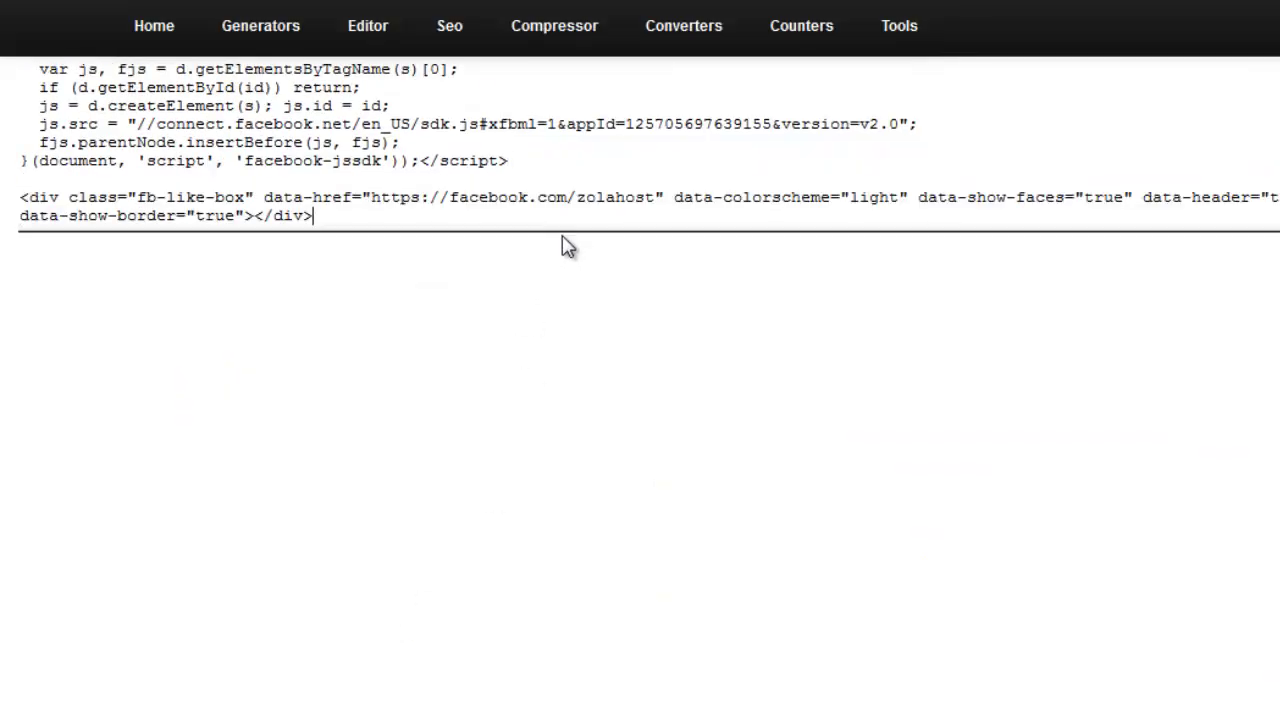